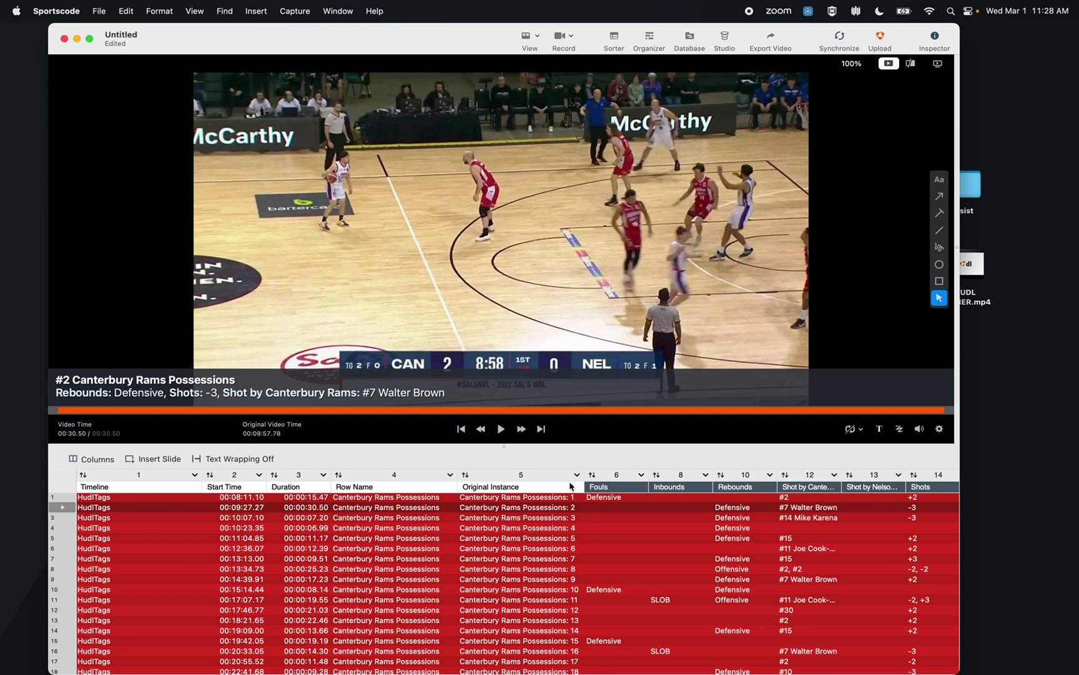
Try the table-beside-video layout, then return the table to below the video
left_click(537, 38)
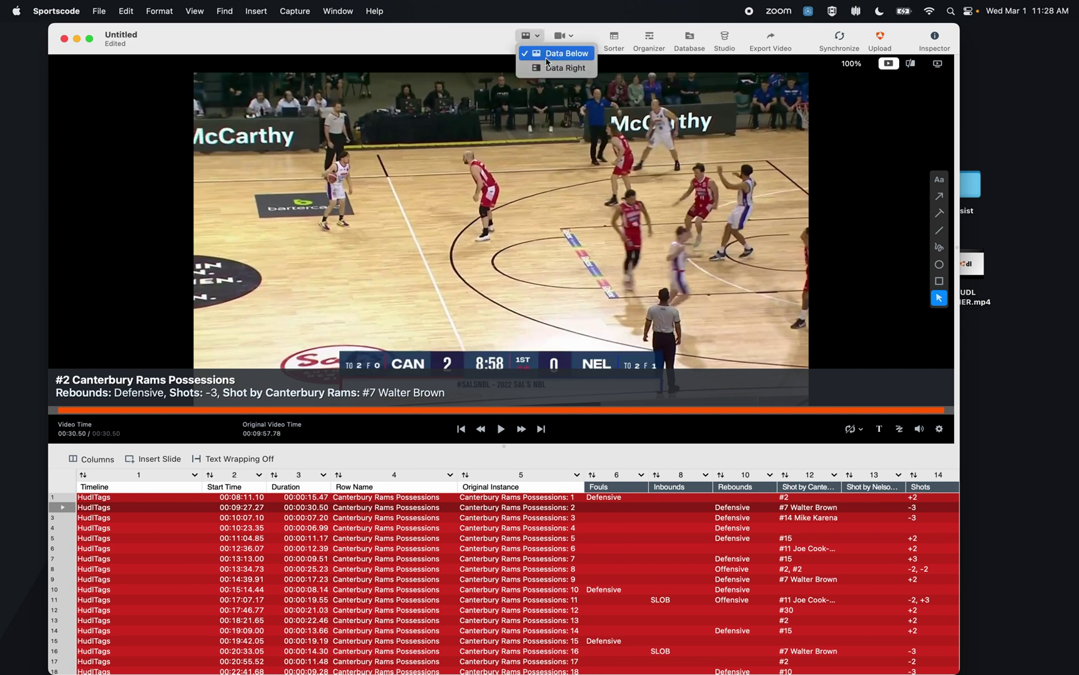
left_click(546, 62)
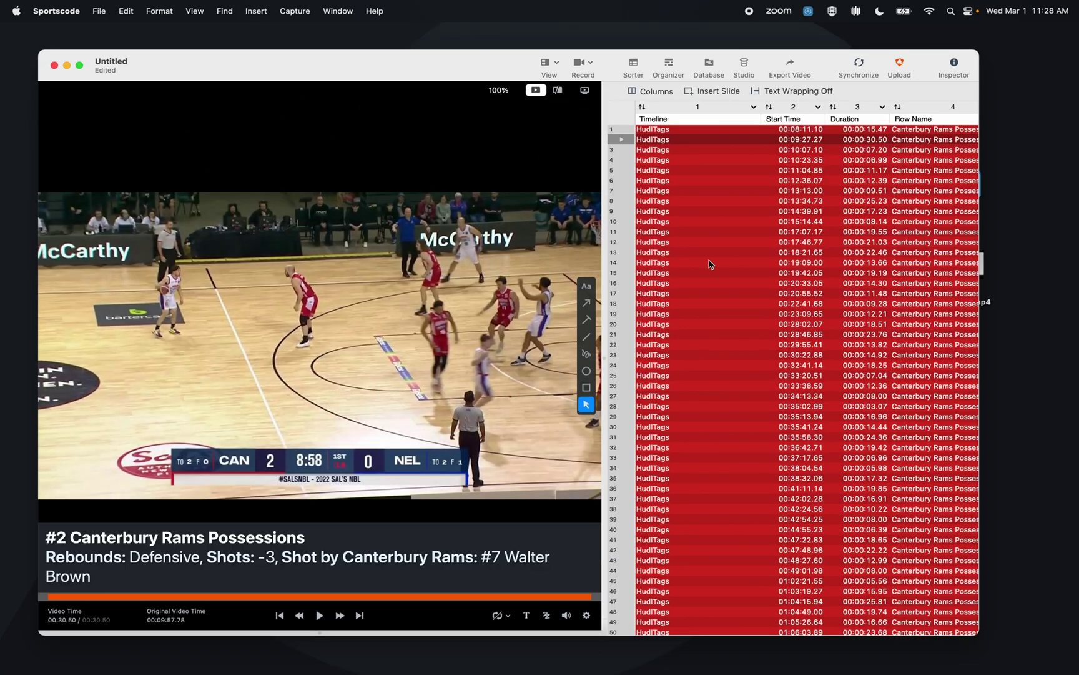
left_click(550, 65)
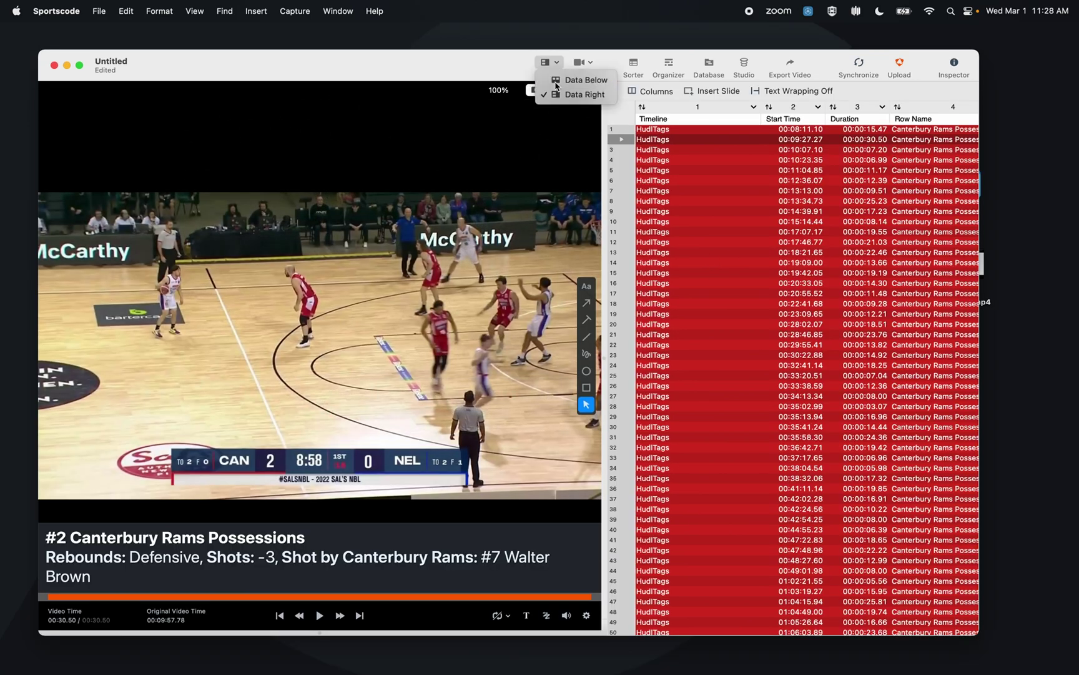
left_click(556, 83)
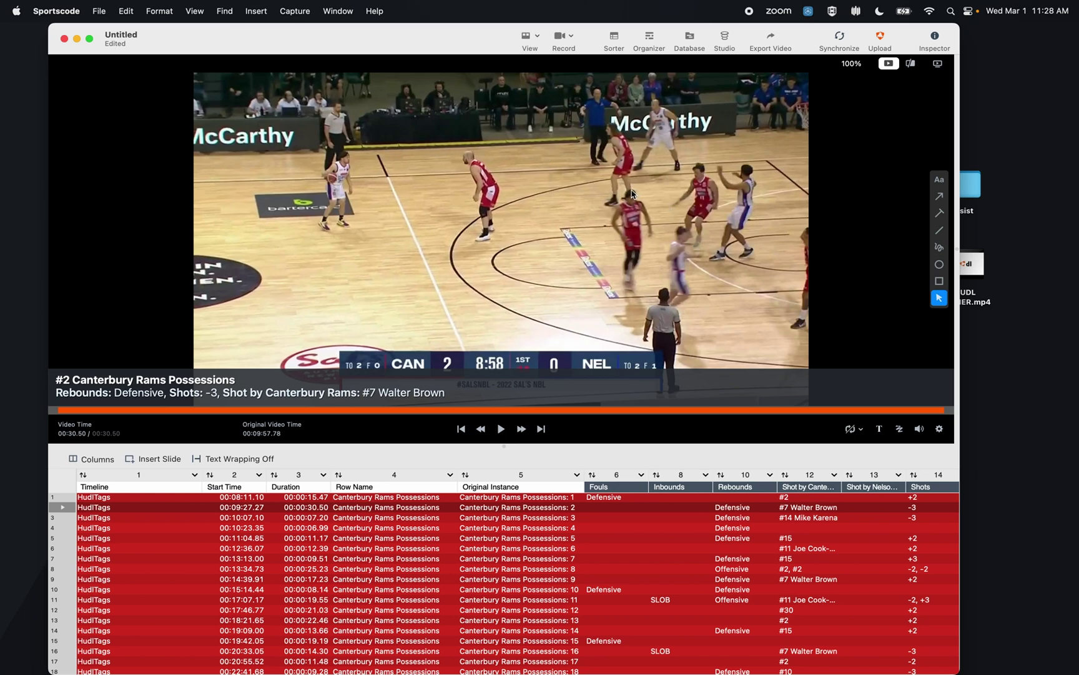
scroll(632, 193, "up", 10)
scroll(632, 193, "down", 10)
Play clips #1 and #2, then trim clip #2 to start at 00:09:14.34 (duration 00:00:43.43)
left_click(63, 498)
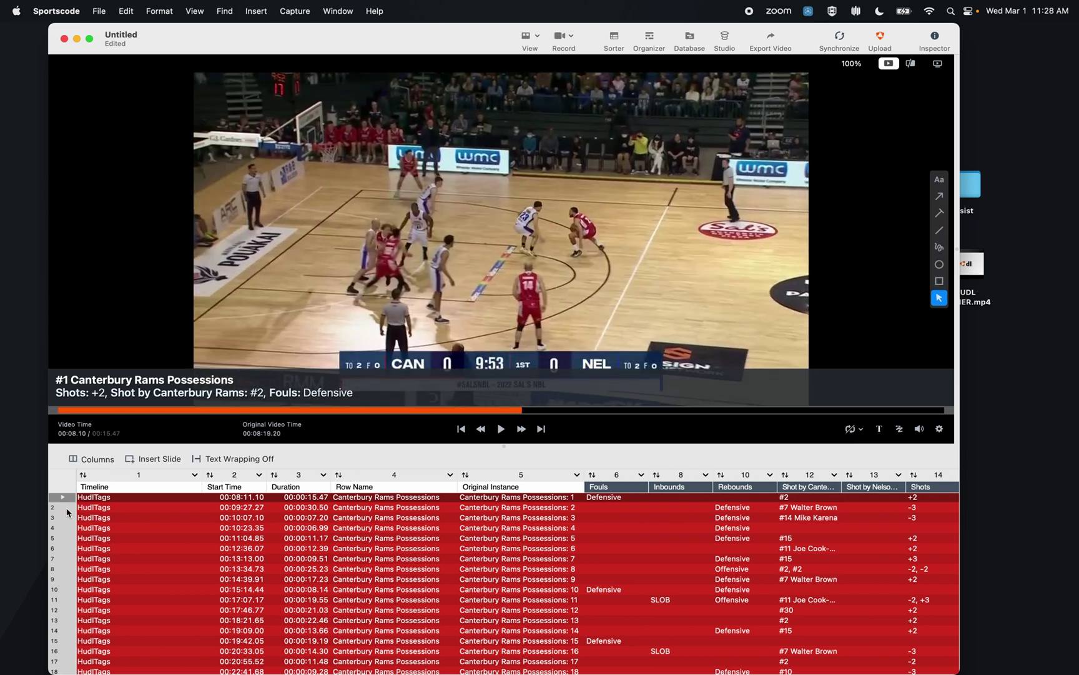
left_click(67, 509)
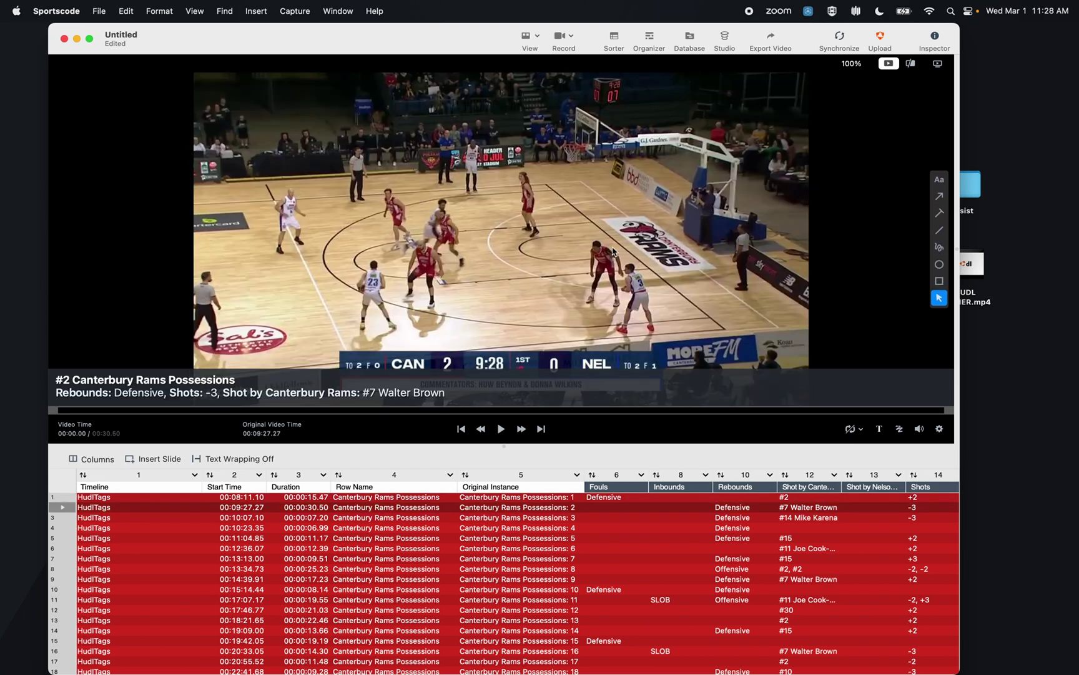
left_click(911, 64)
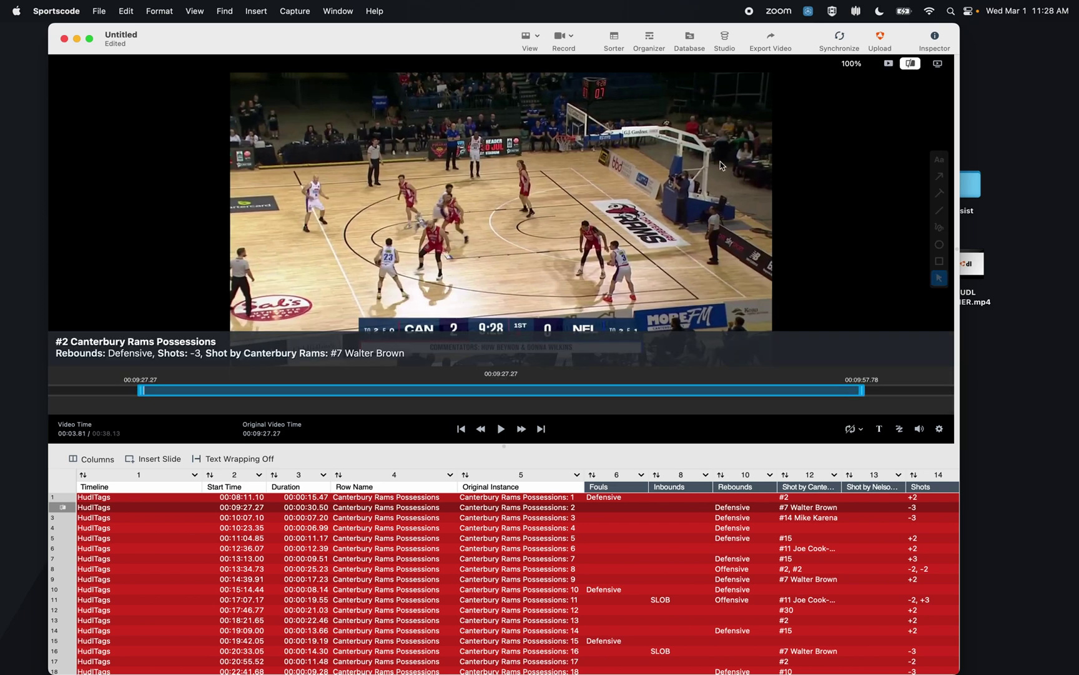
mouse_move(141, 392)
left_mouse_down()
mouse_move(281, 387)
mouse_move(48, 389)
mouse_move(261, 377)
mouse_move(49, 394)
mouse_move(143, 396)
left_mouse_up()
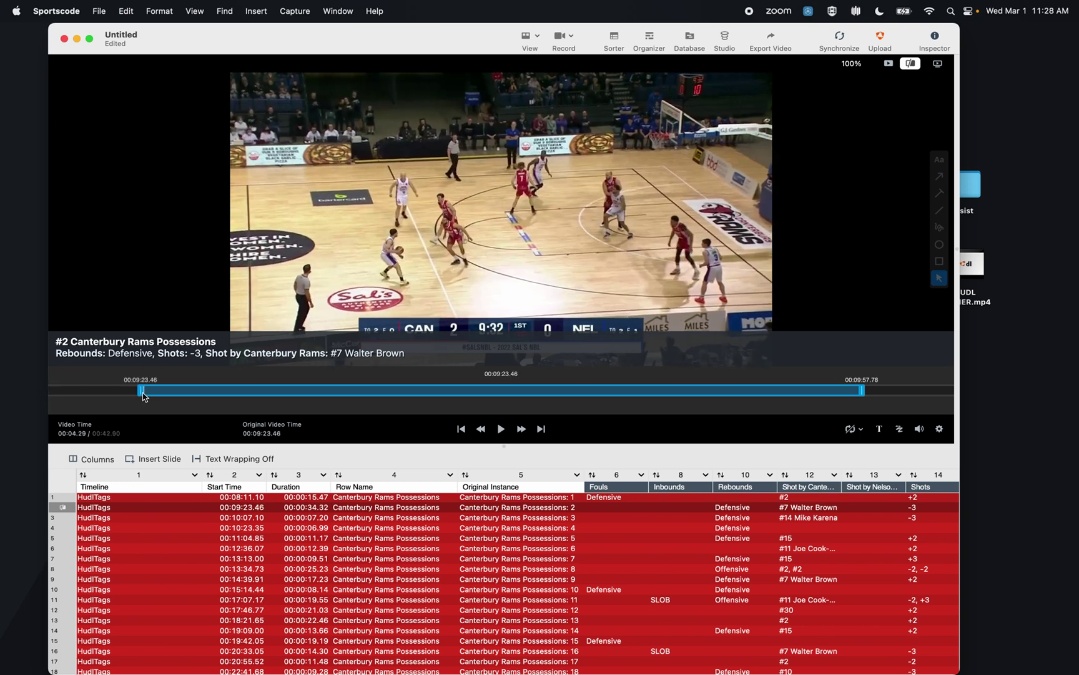
left_click_drag(143, 396, 36, 396)
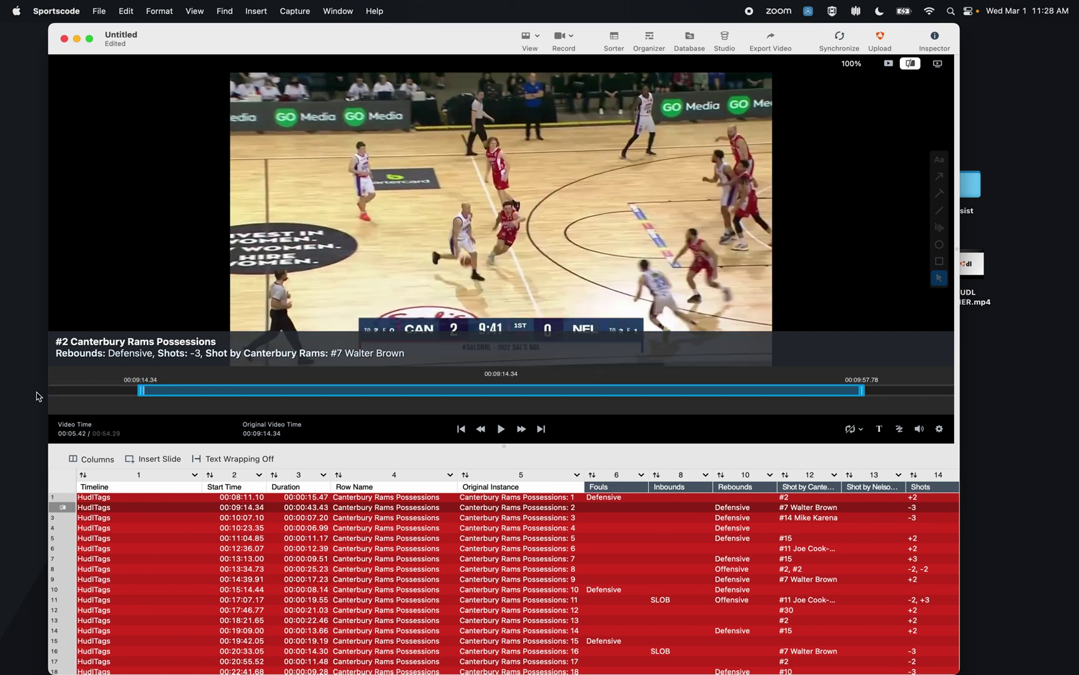
left_click(895, 64)
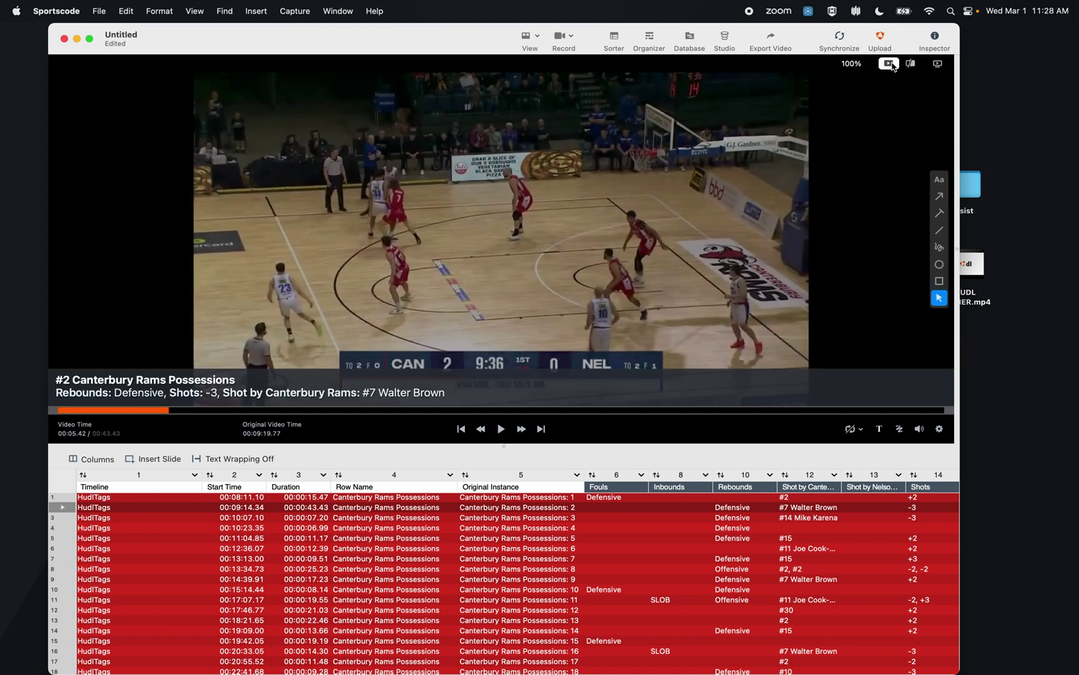
left_click(855, 430)
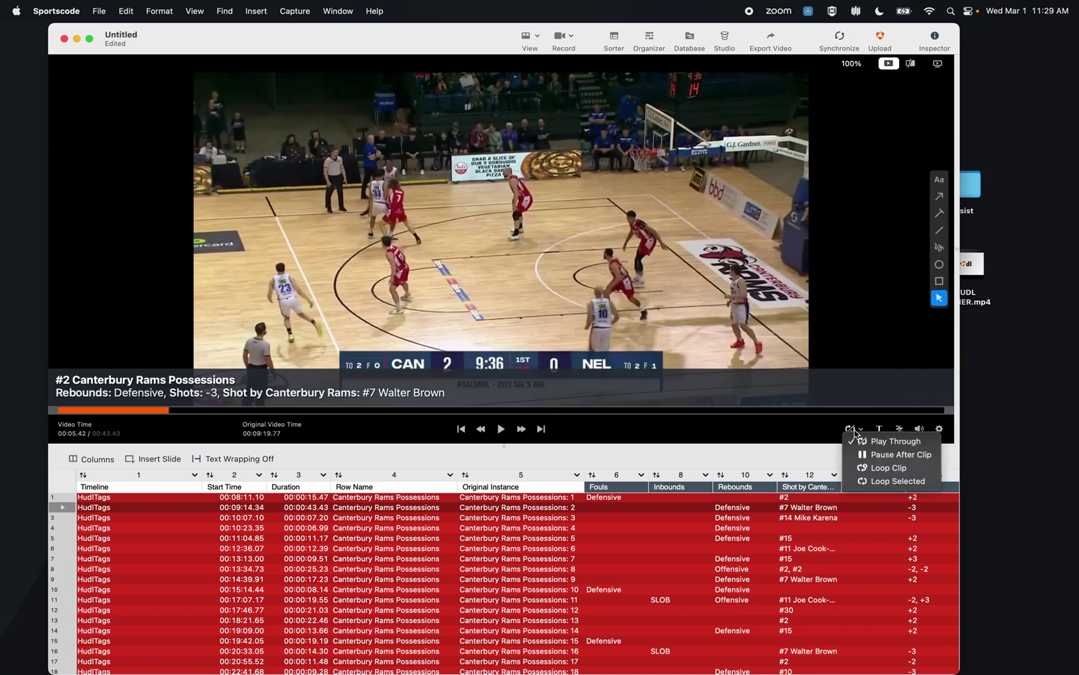
left_click(816, 452)
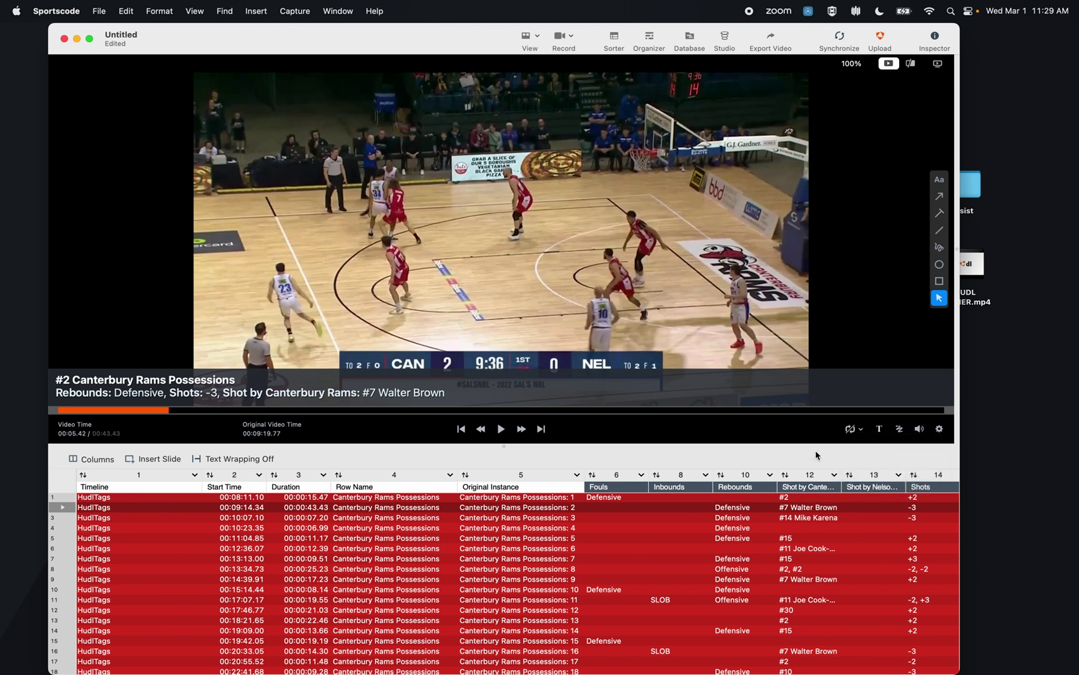
left_click(881, 430)
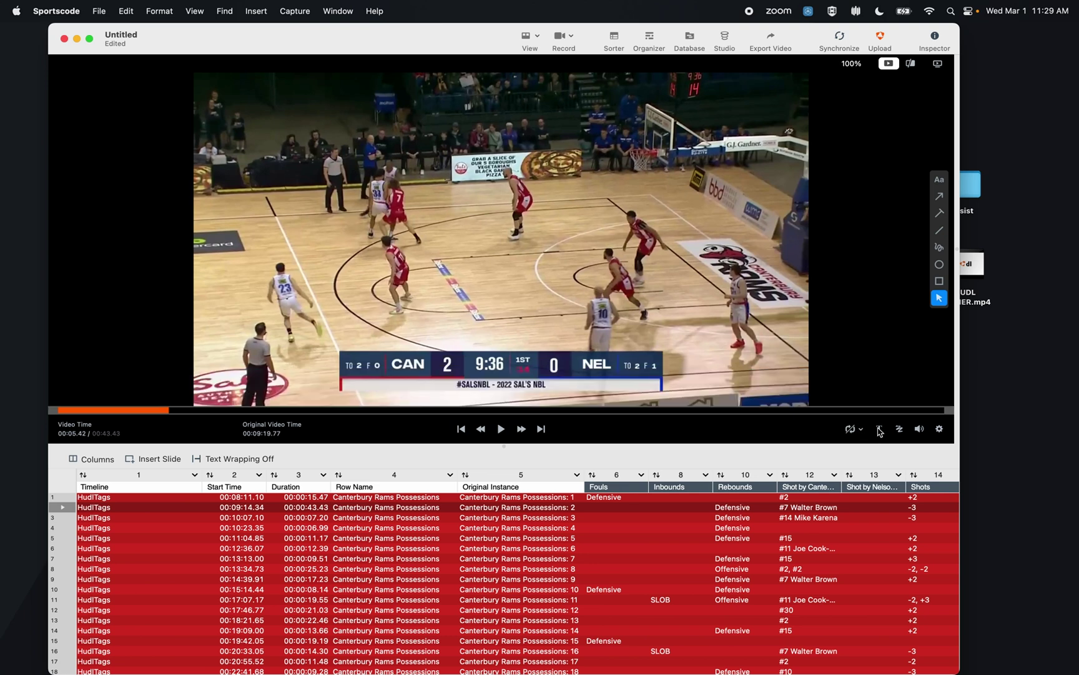
left_click(879, 431)
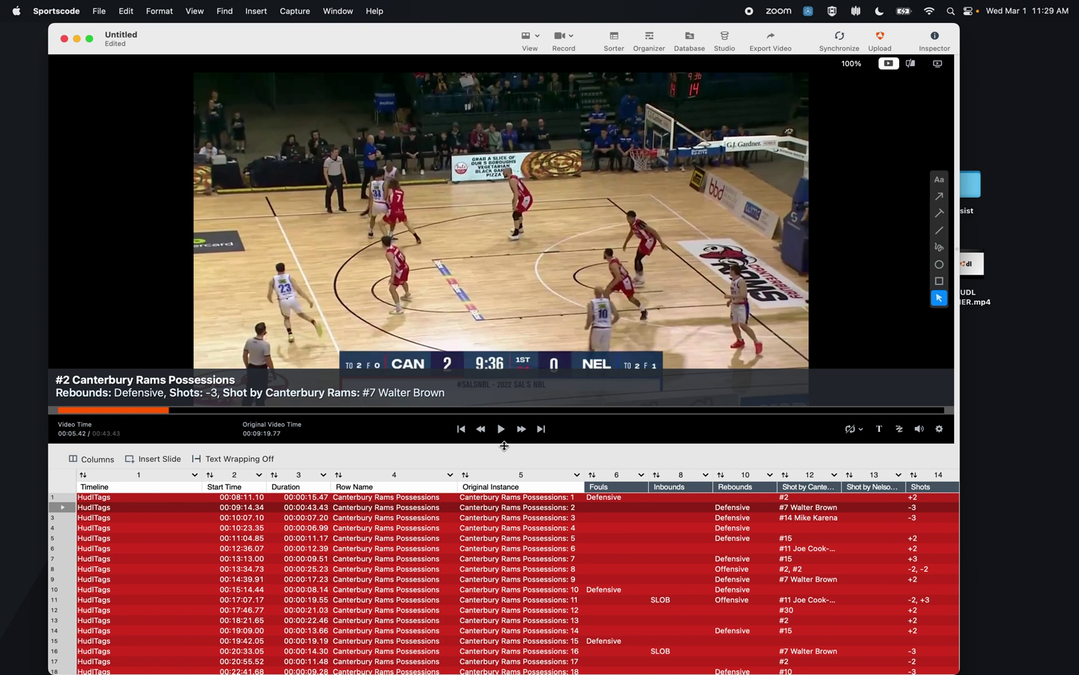
Enlarge the table, select rows 1–13 and set their colour to Cyan via Edit Color
left_click_drag(504, 446, 516, 364)
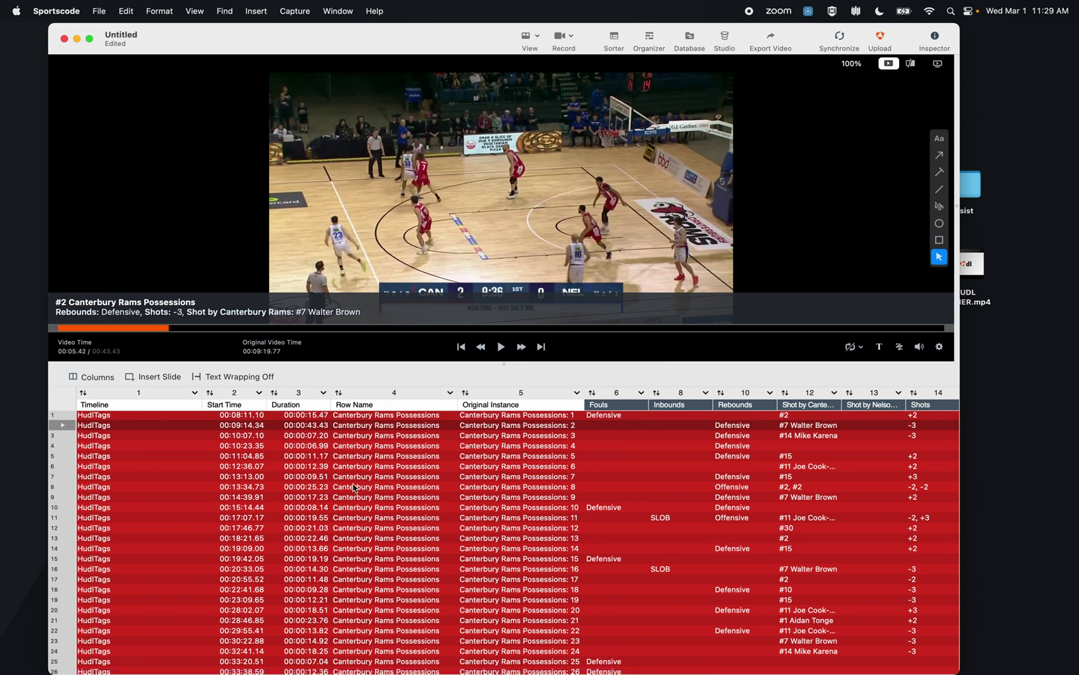
left_click(66, 416)
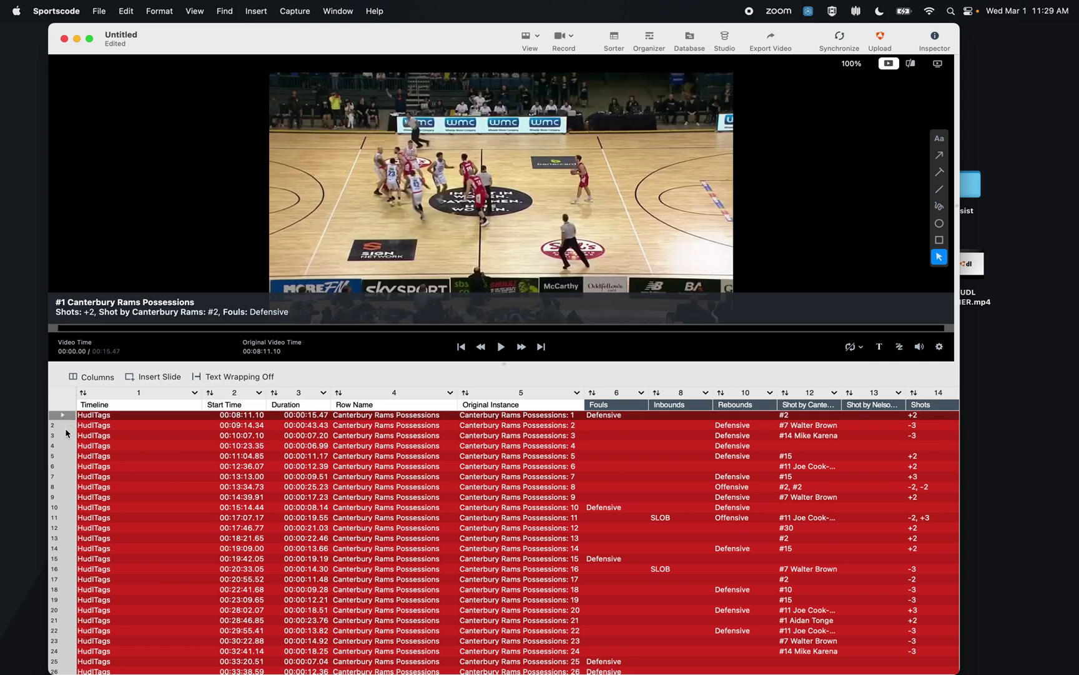
left_click(62, 539, "shift")
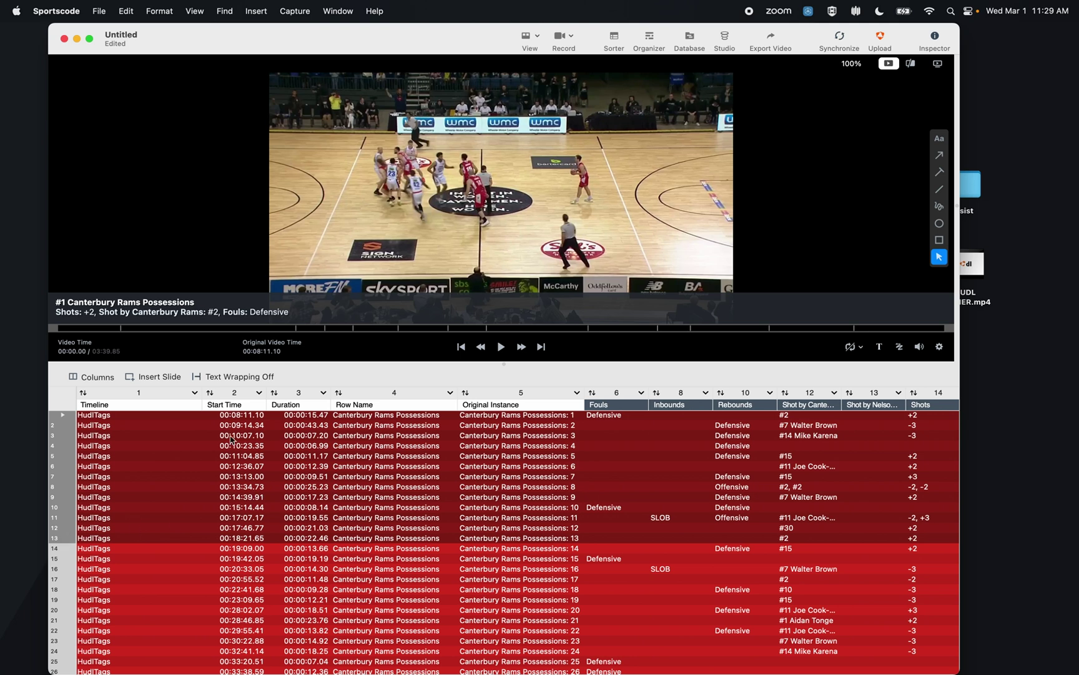
right_click(171, 437)
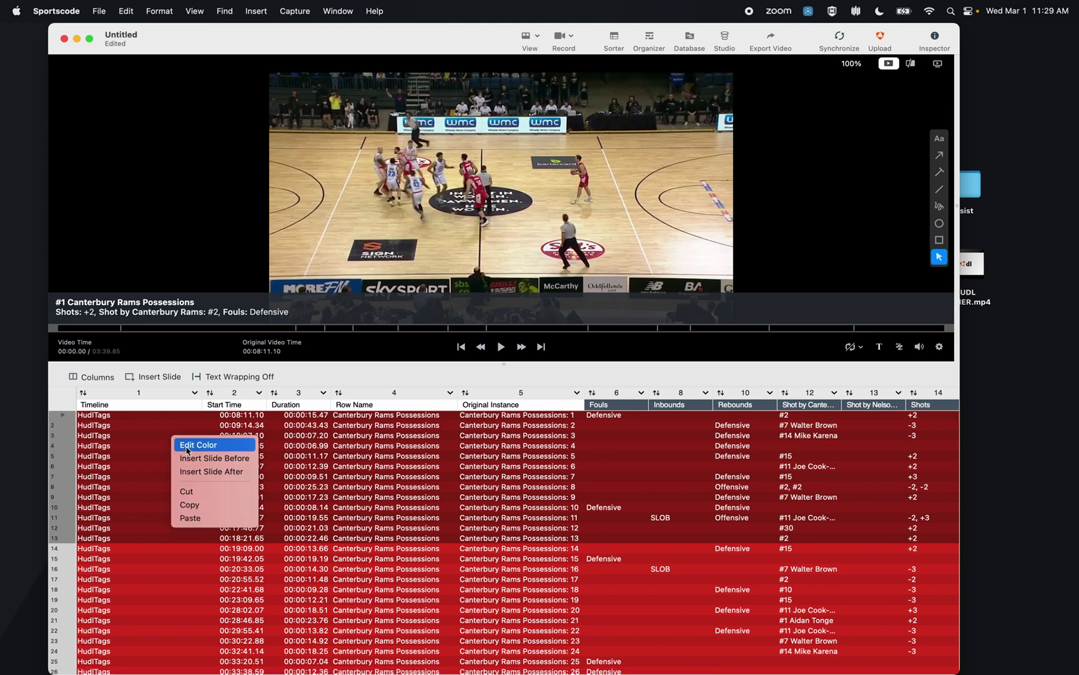
left_click(186, 447)
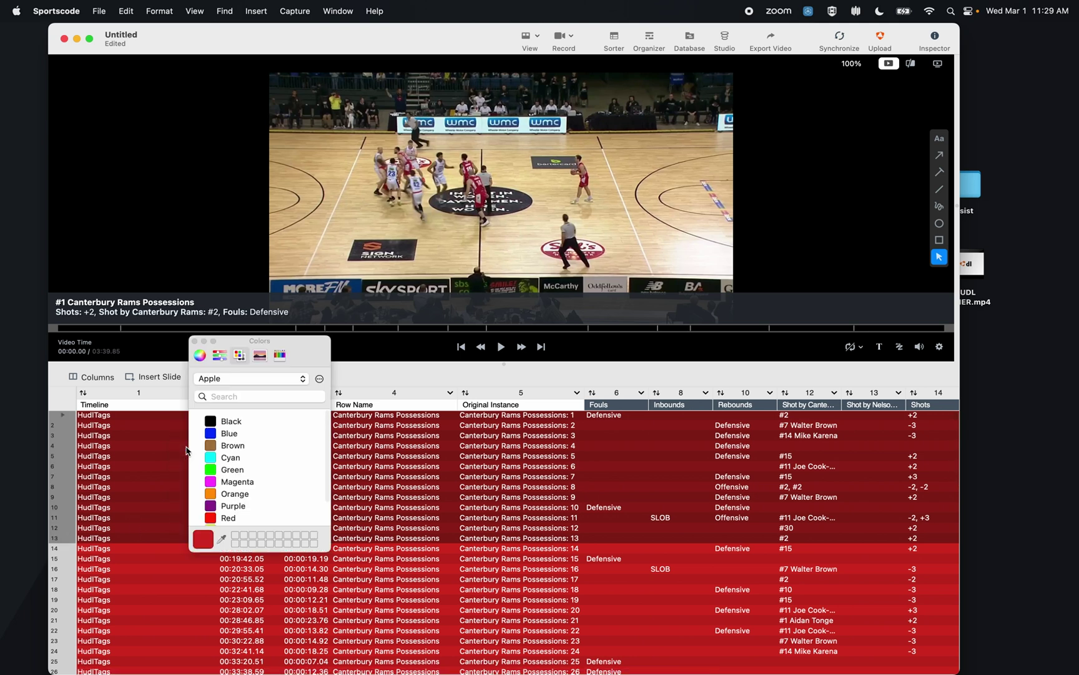
left_click(218, 459)
left_click(194, 341)
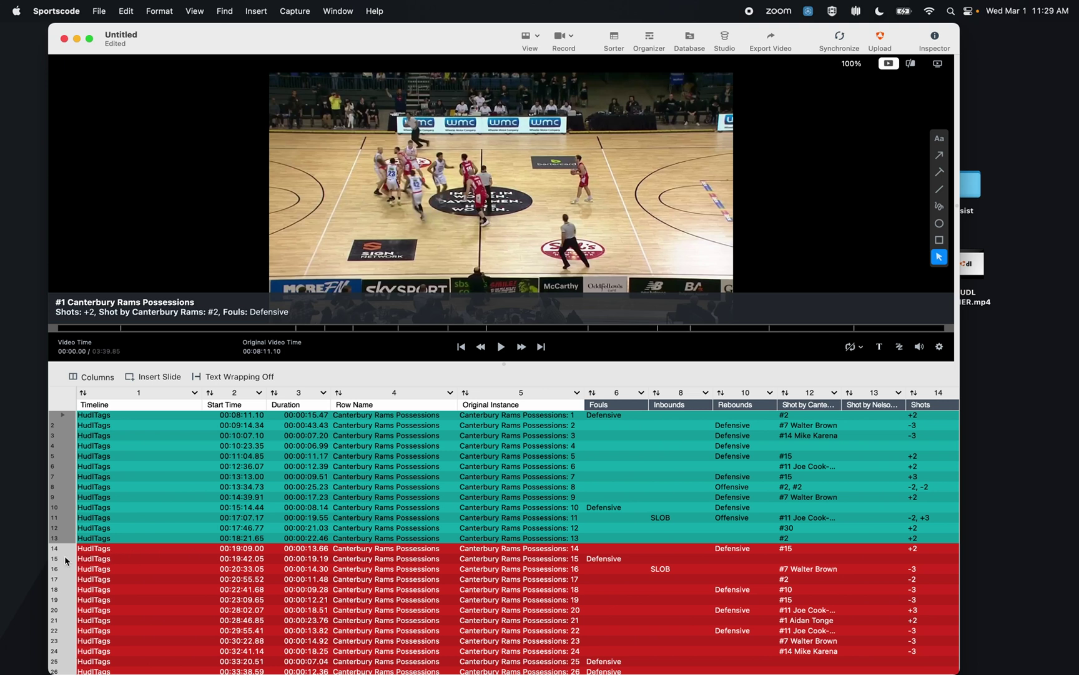
Play clips #15 and #1, then step down through the possessions to clip #7
left_click(65, 559)
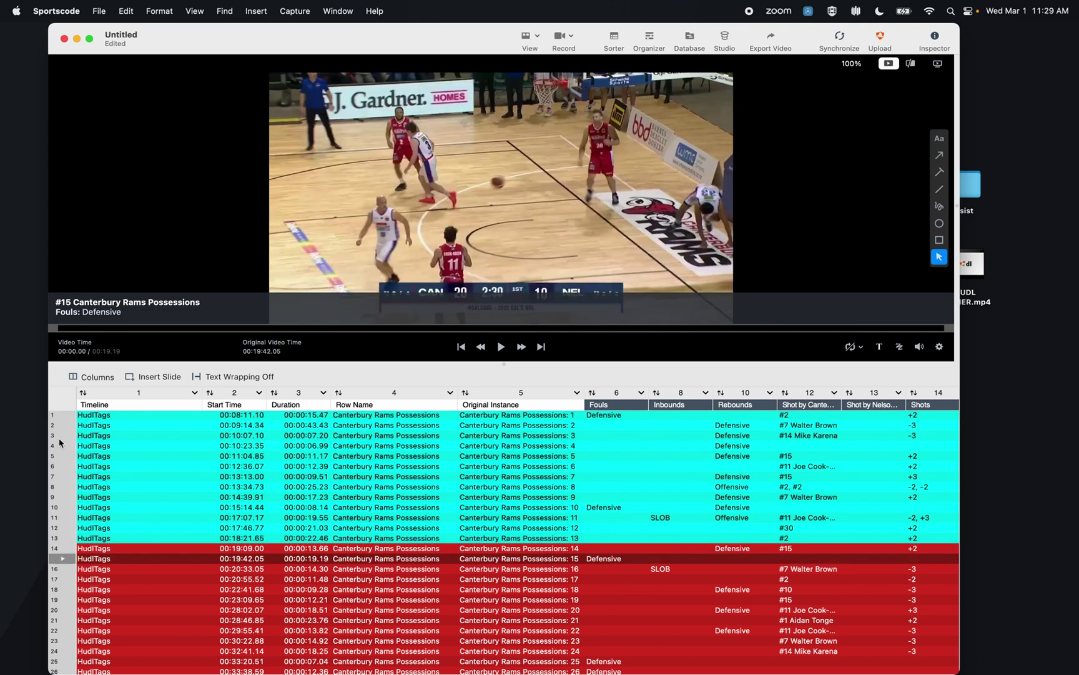
left_click(63, 416)
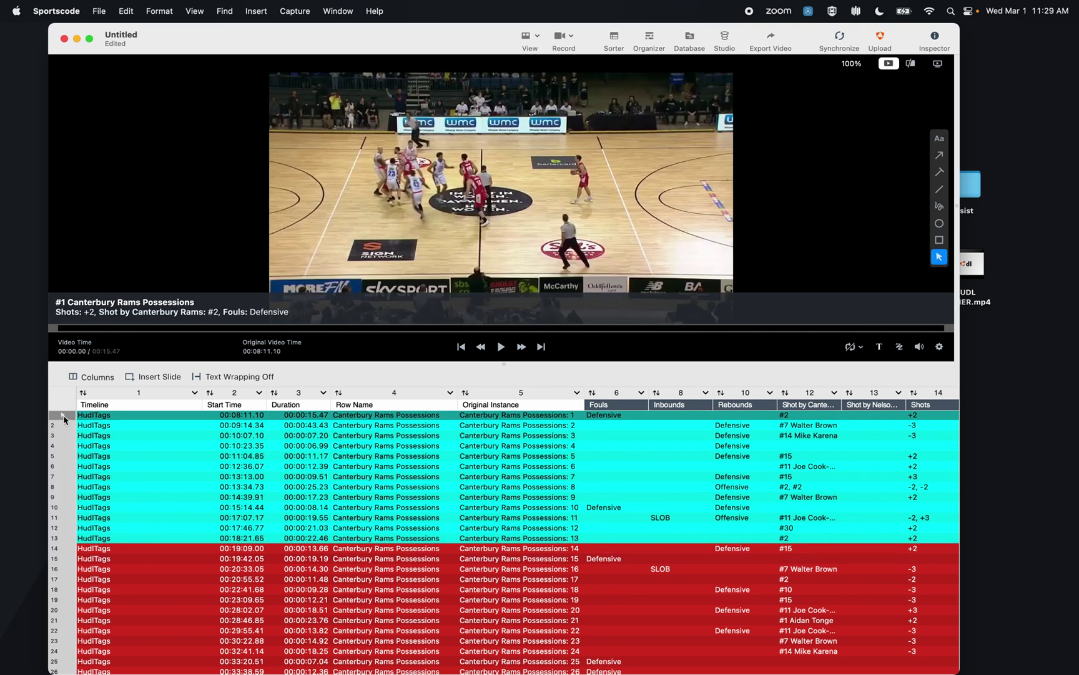
key("Down")
key("Down")
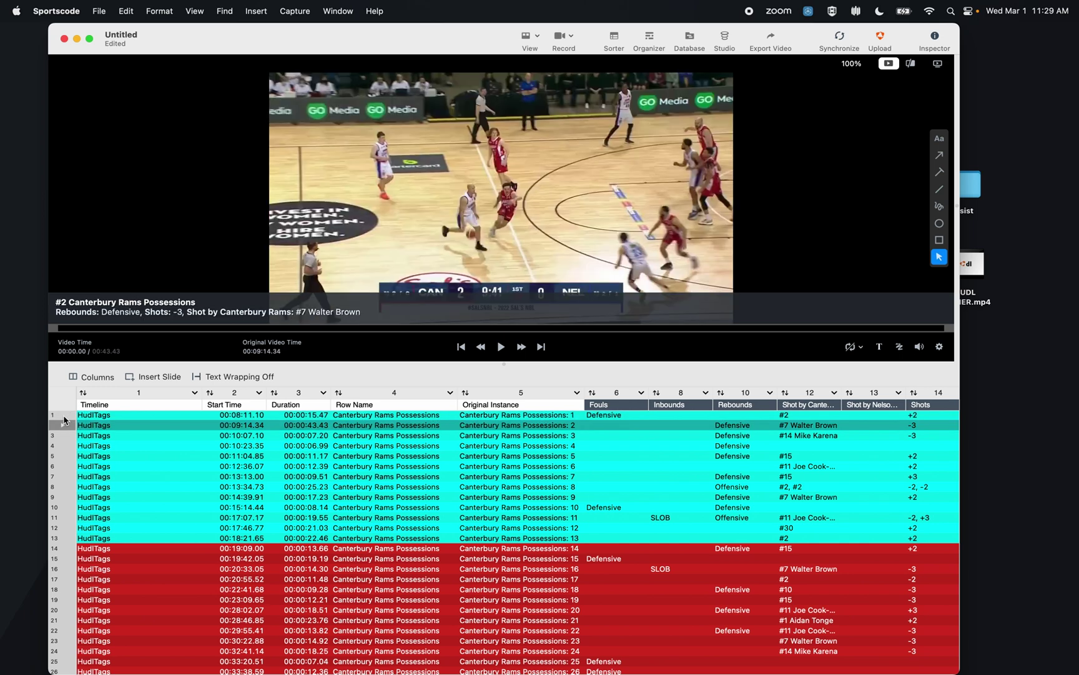
key("Down")
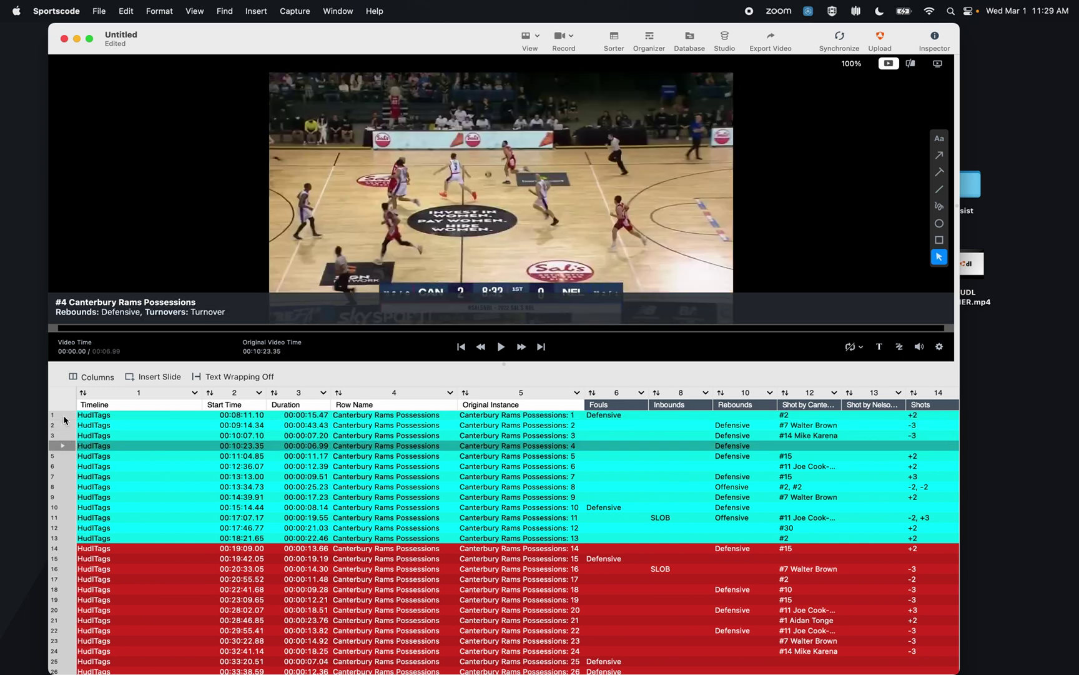
key("Down")
key("Down")
key("Down")
Start editing row 1's Fouls cell and move across to its empty Instance Note cell
scroll(374, 500, "right", 2)
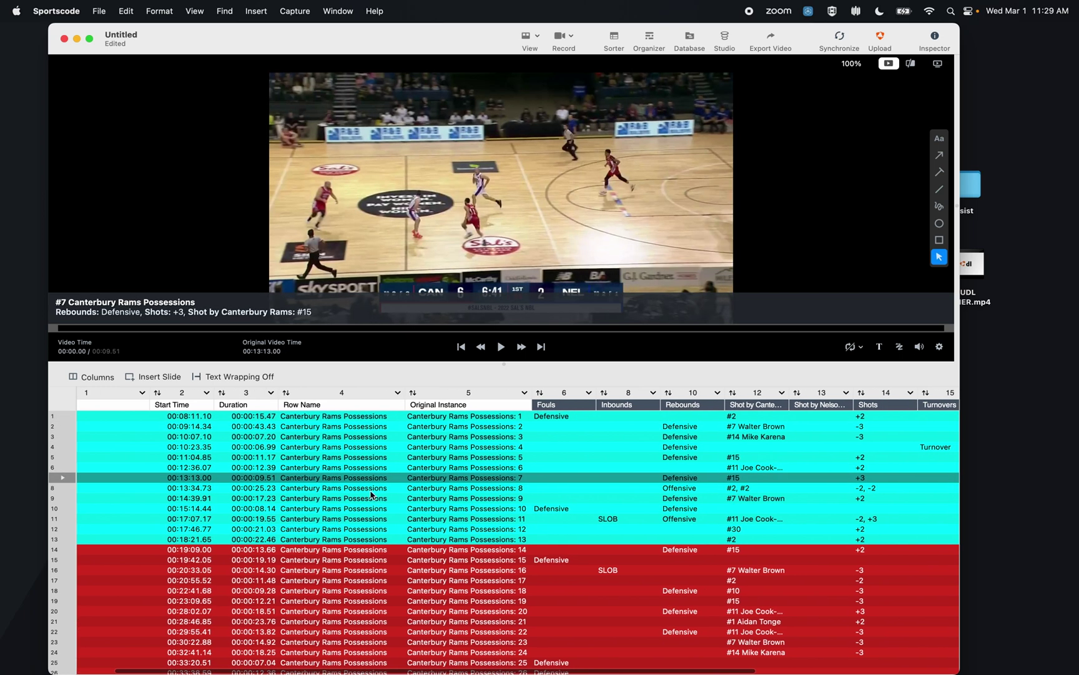
double_click(557, 417)
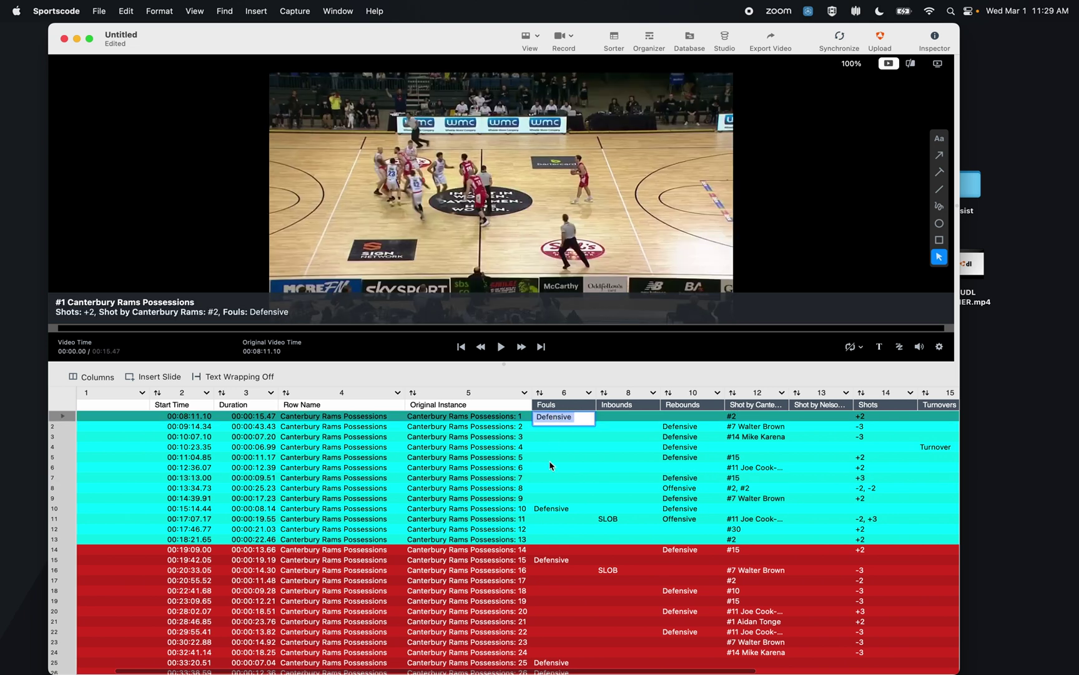
key("Tab")
key("Tab")
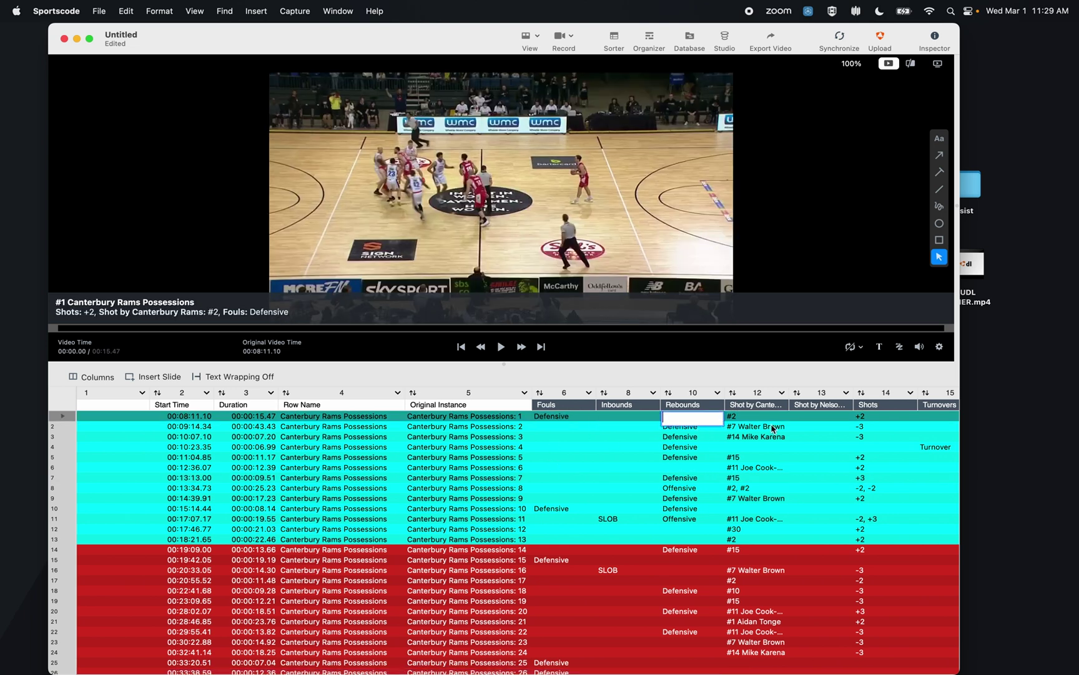
key("Tab")
key("Tab")
key("Tab")
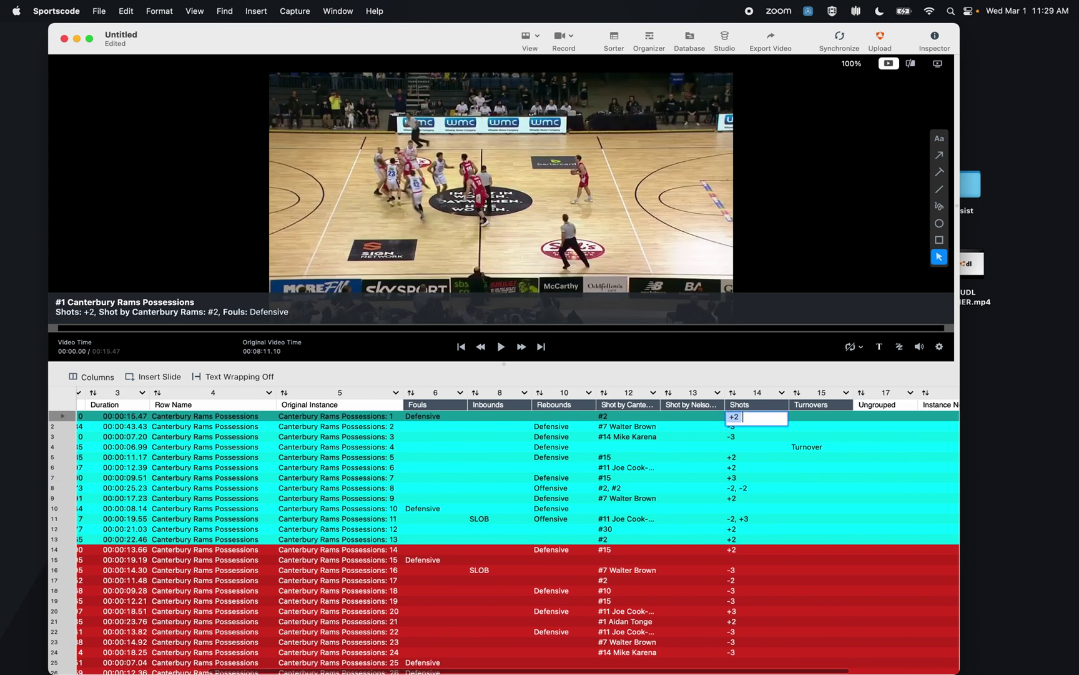
key("Tab")
key("Tab")
key("Tab")
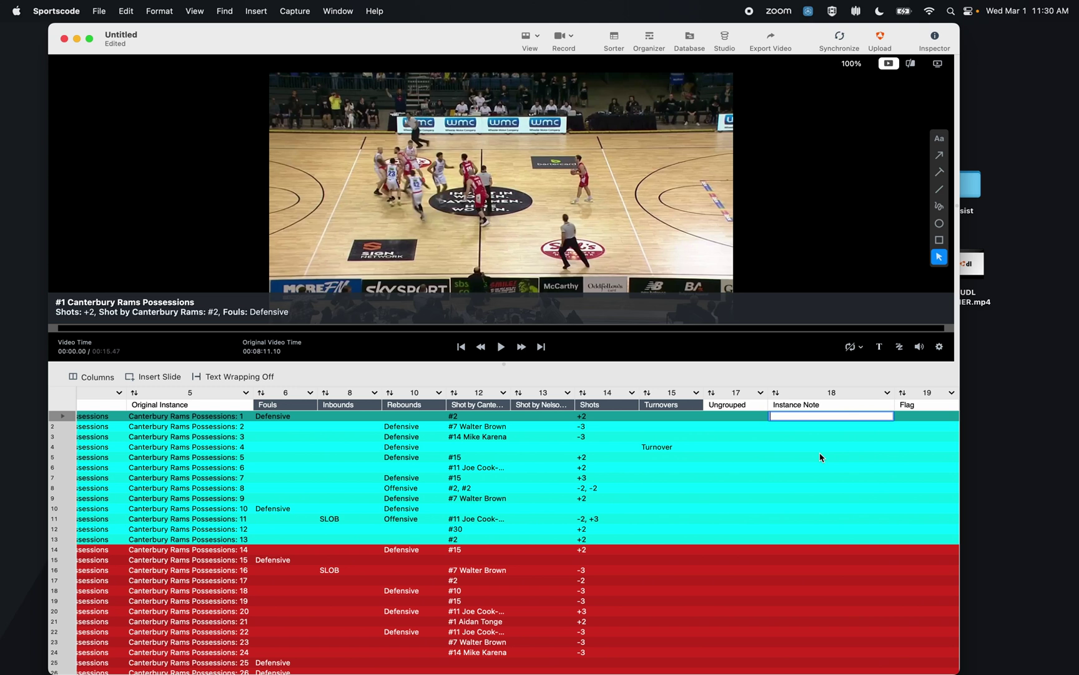
Enter instance notes 'Note 1', 'Note 2', 'Note 3' and 'Note 4' for clips 1–4
type("Note 1")
key("Return")
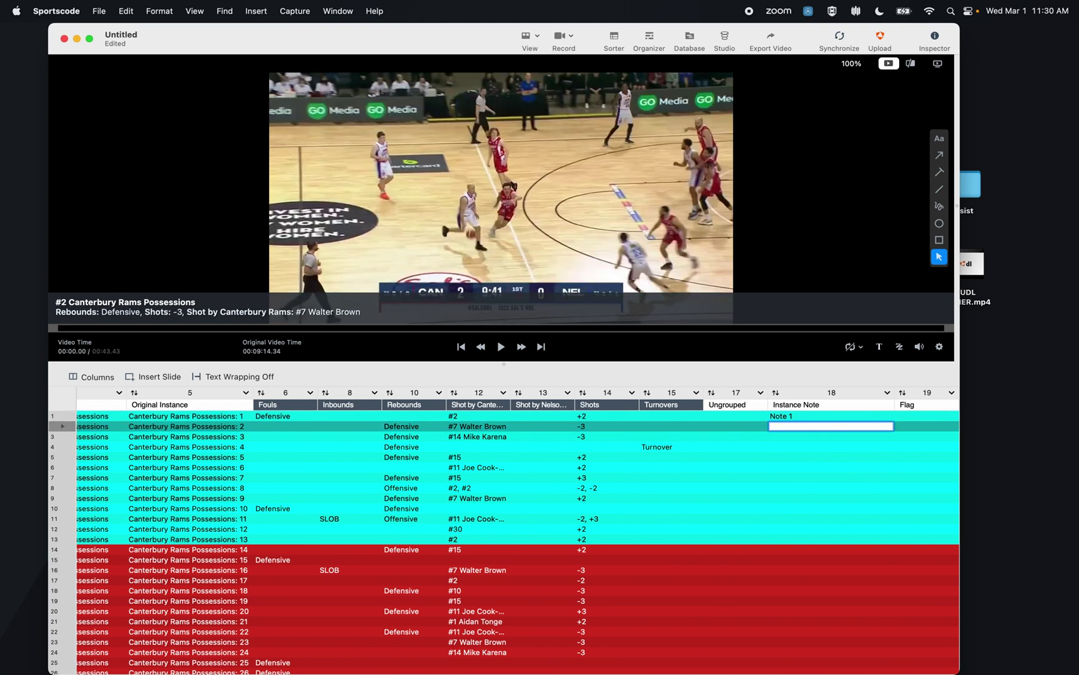
type("NOte2")
key("BackSpace")
key("BackSpace")
key("BackSpace")
key("BackSpace")
type("ote 2")
key("Return")
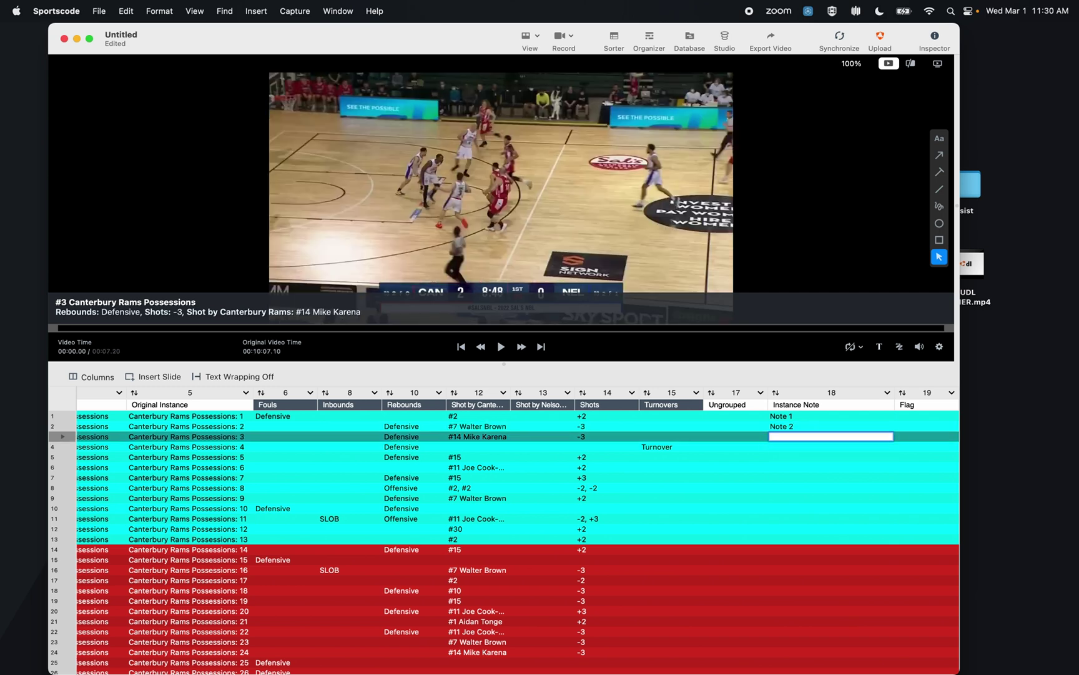
type("Note 3")
key("Return")
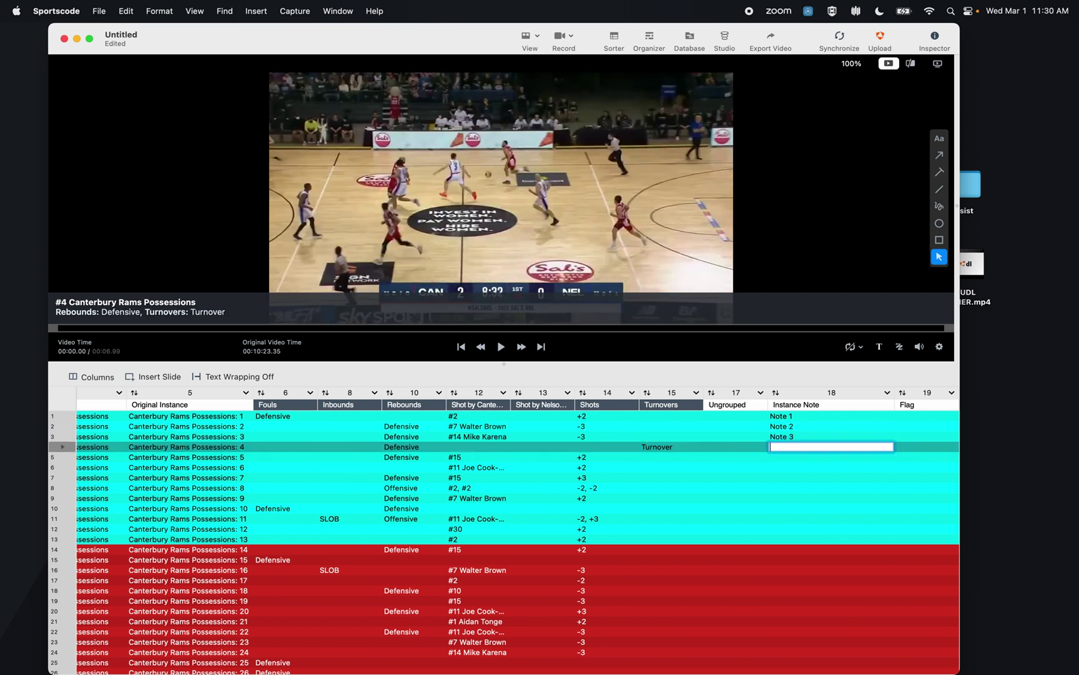
type("Note 4")
Check the notes on clips 3, 2 and 1 in the video overlay
left_click(831, 436)
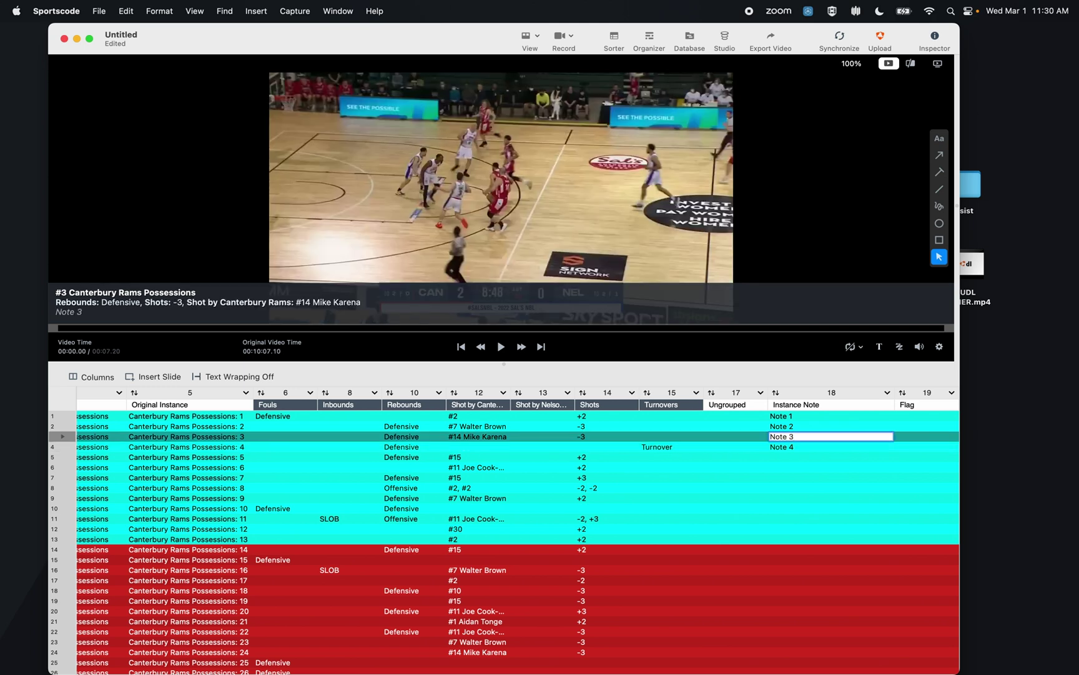
left_click(831, 426)
left_click(831, 416)
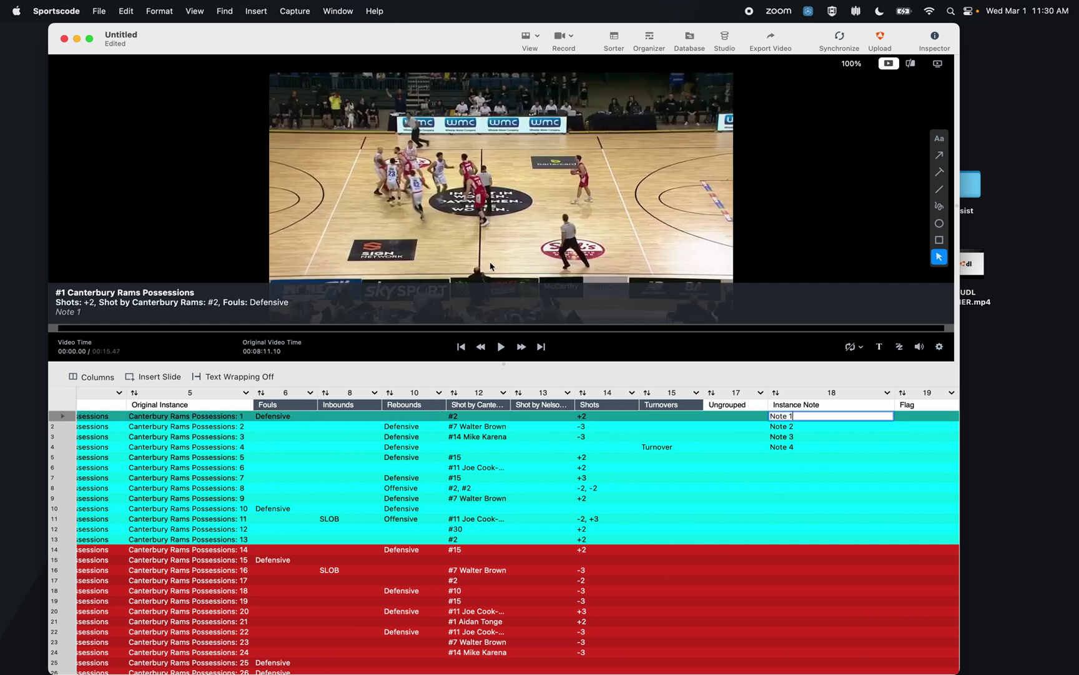
Hide the Rebounds and Fouls columns from the clip's instance text
left_click(438, 392)
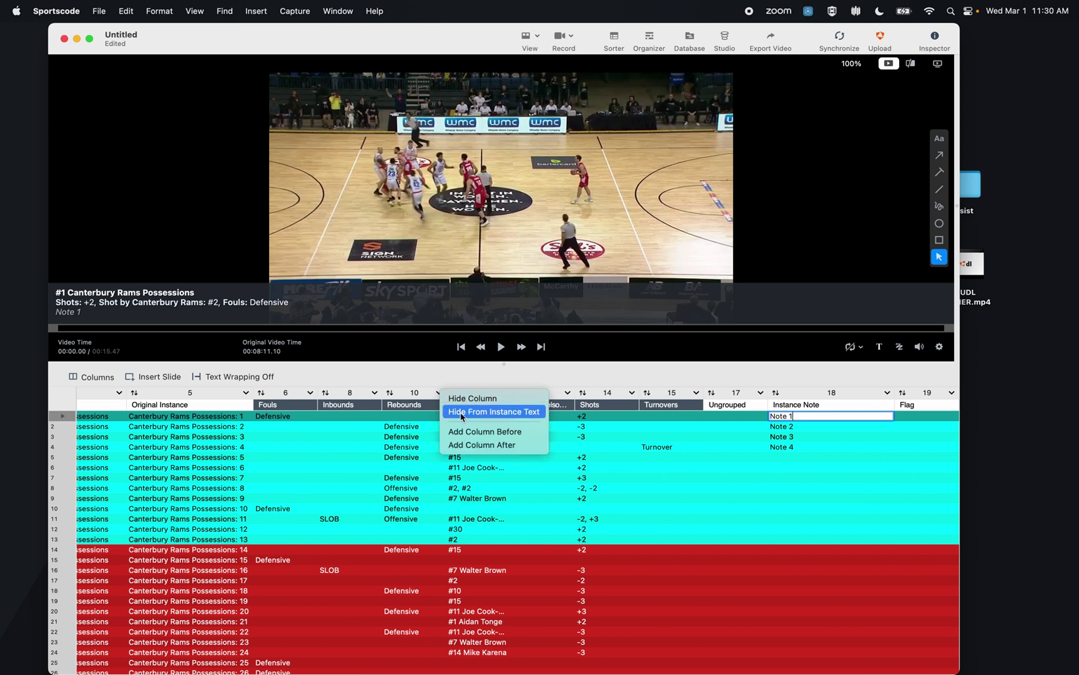
left_click(462, 412)
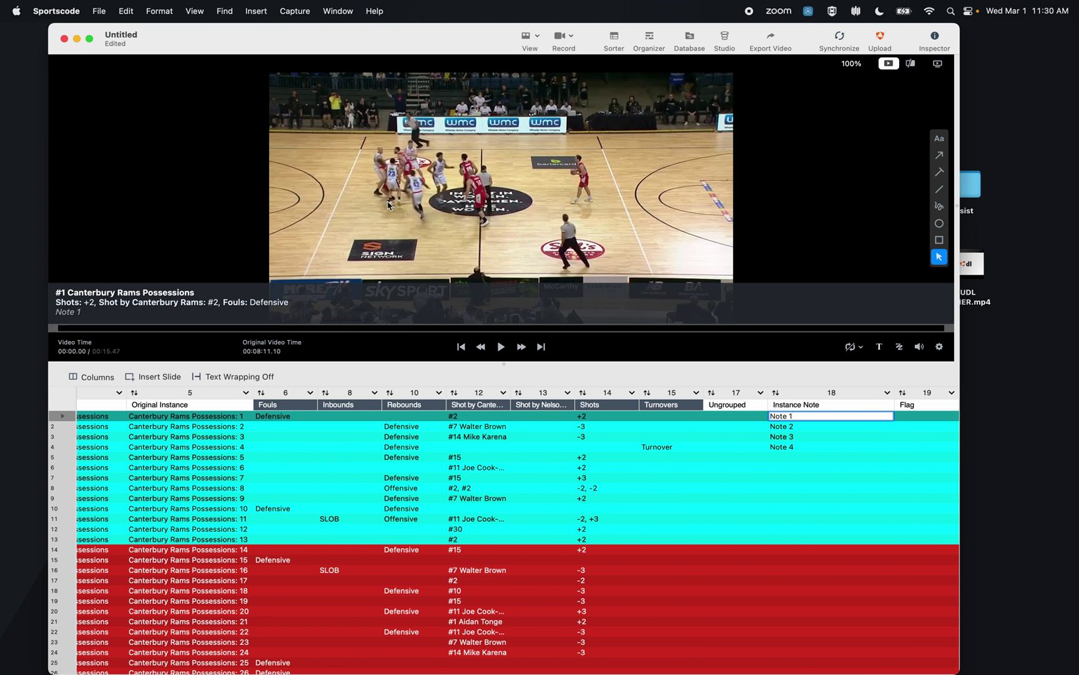
left_click(311, 392)
left_click(334, 410)
Hide the Rebounds column from the possession table
left_click(439, 393)
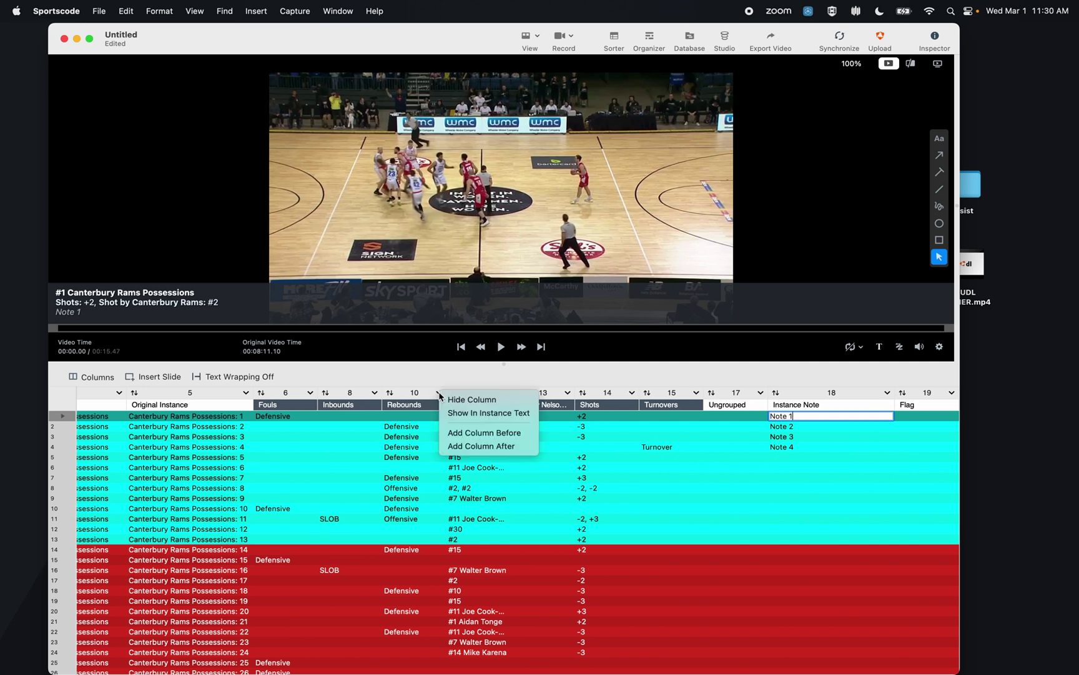
left_click(452, 400)
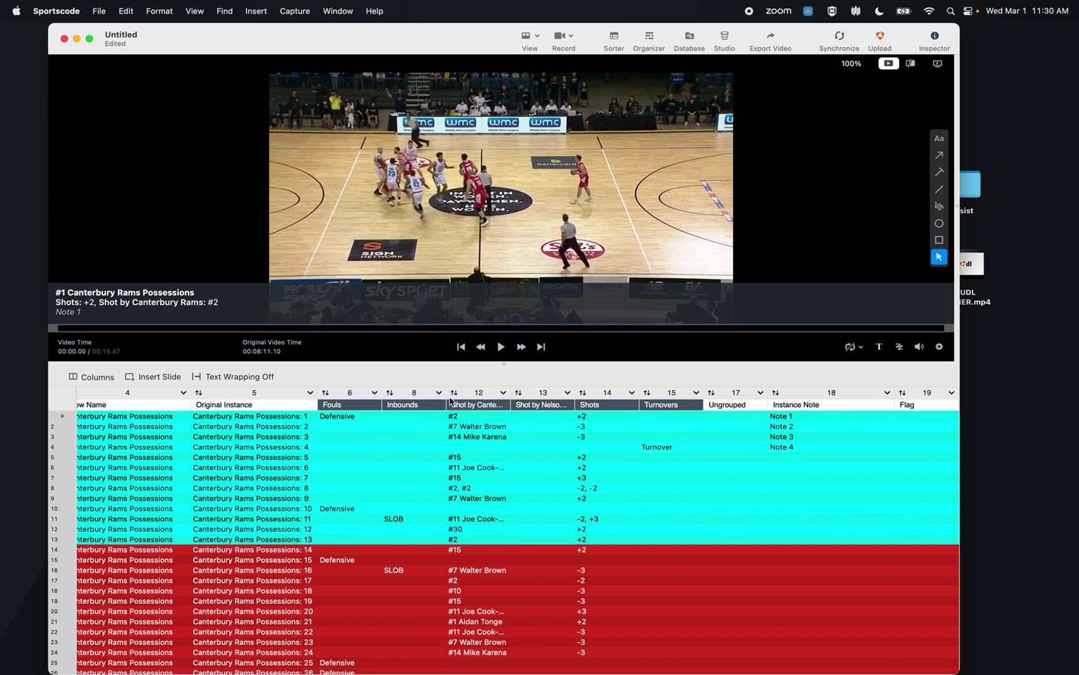
scroll(451, 401, "left", 2)
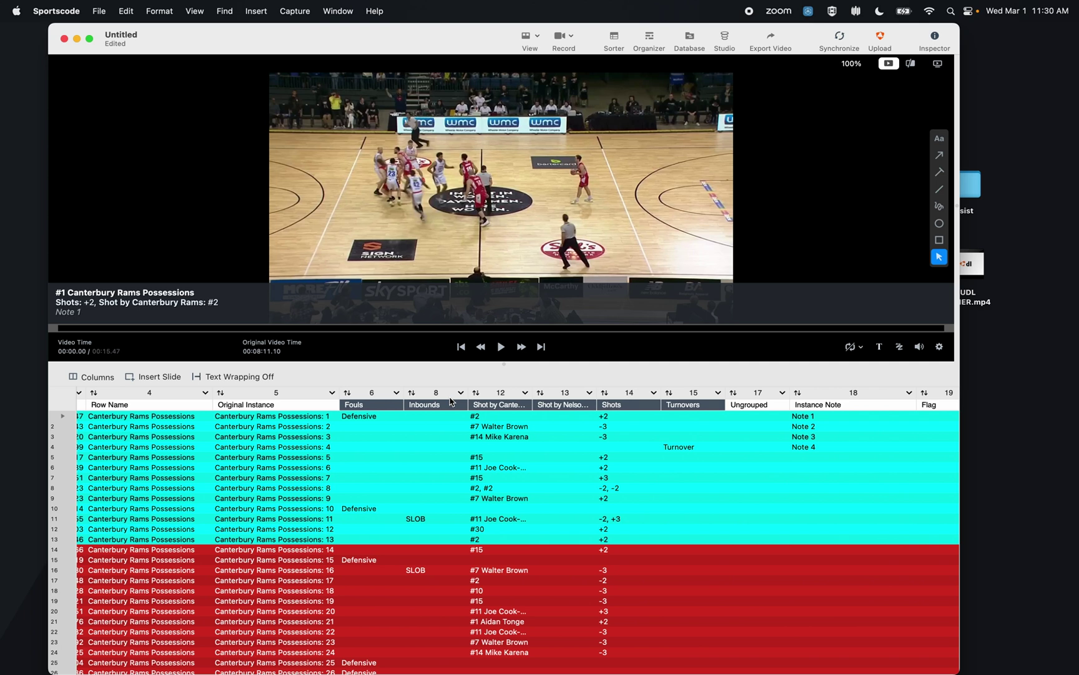
Scroll the table left and review the Columns visibility popover, then close it
scroll(451, 401, "left", 6)
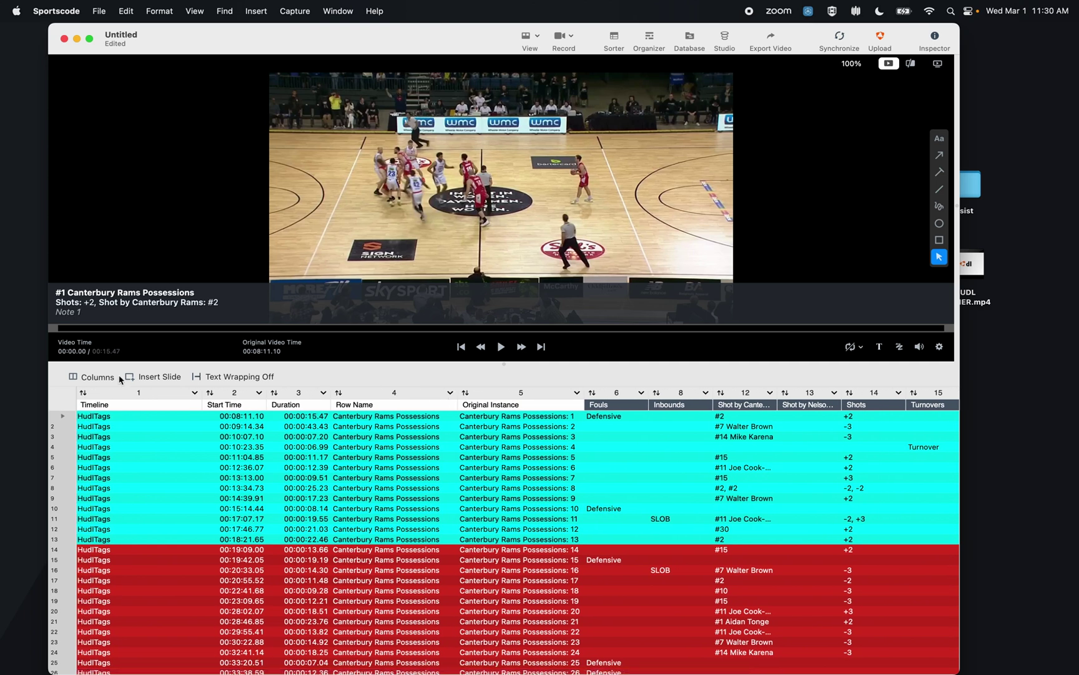
left_click(86, 379)
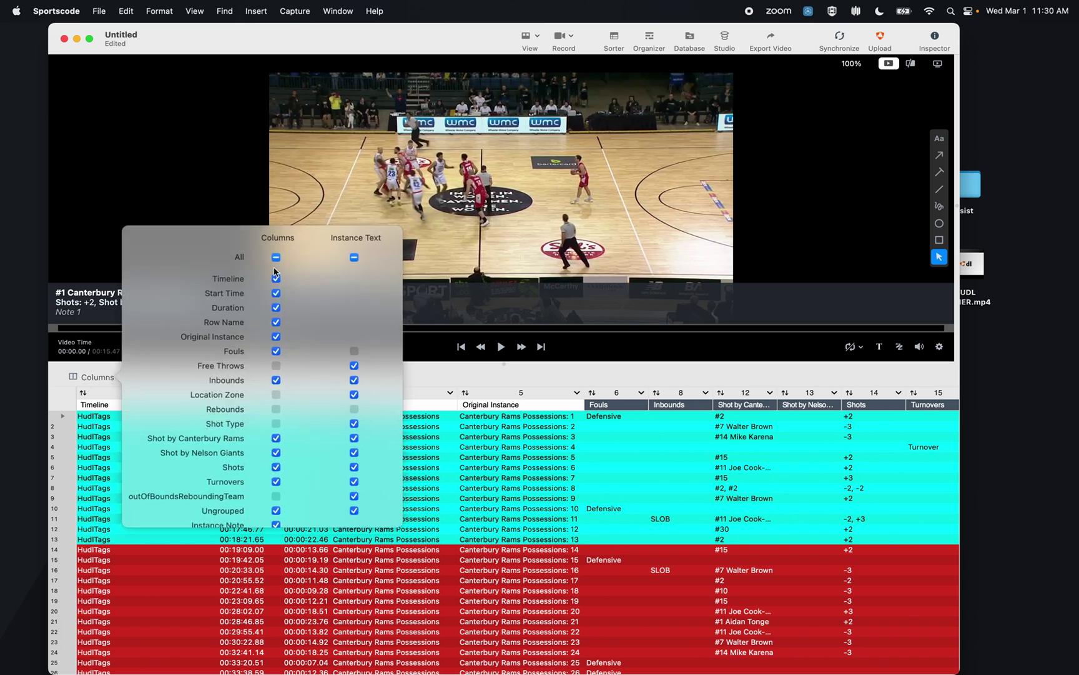
scroll(277, 439, "down", 3)
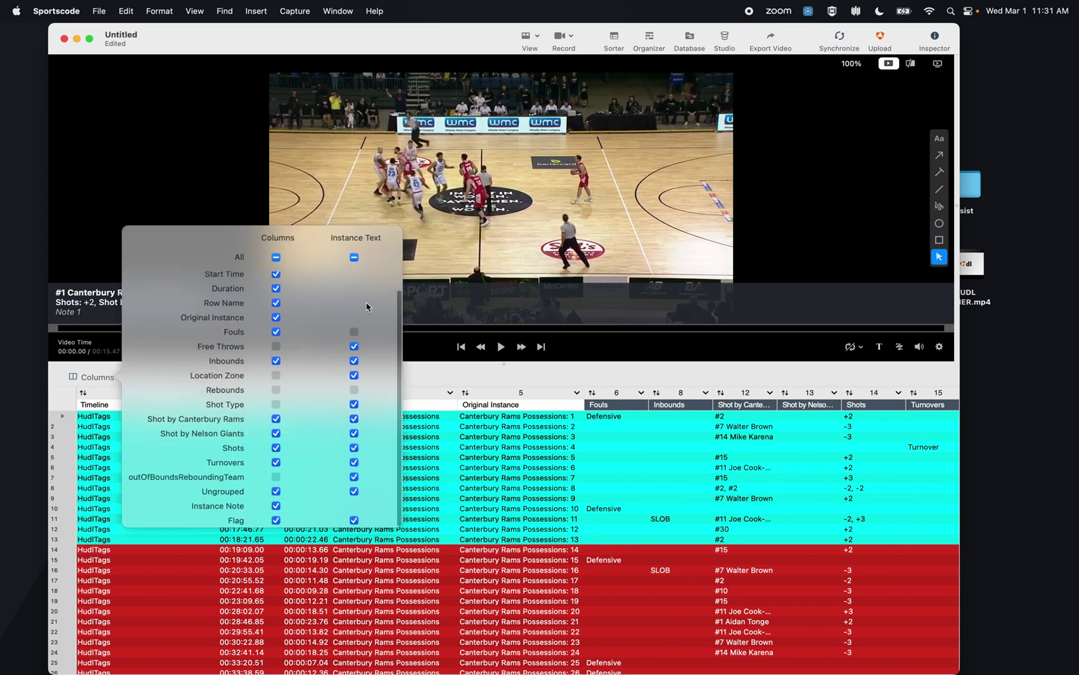
scroll(361, 345, "up", 3)
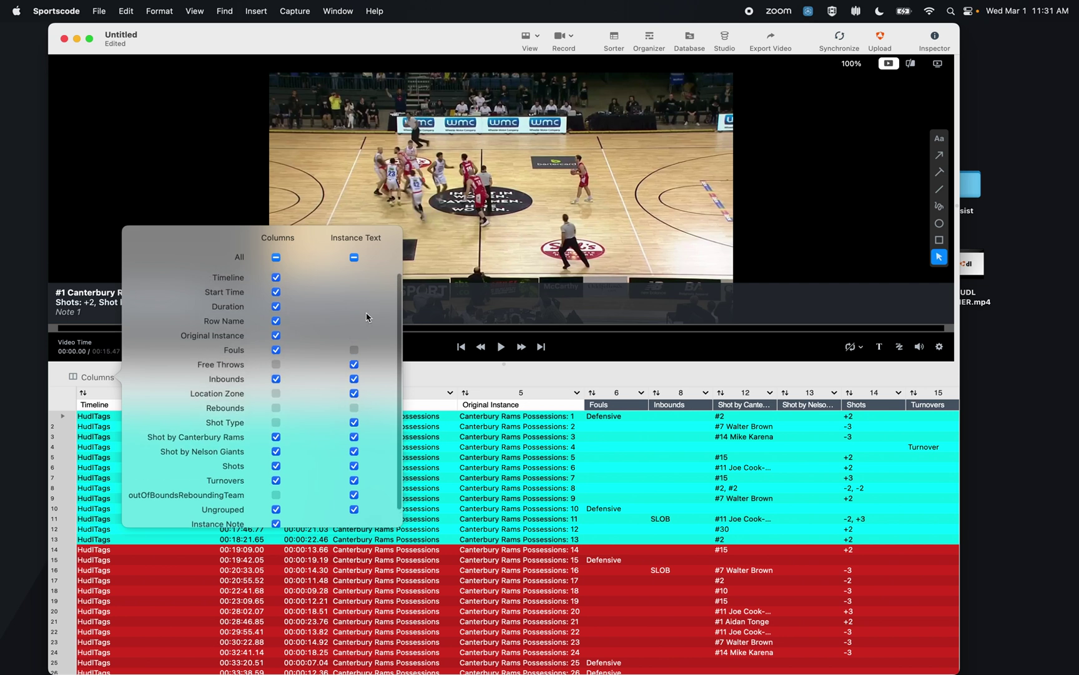
left_click(467, 375)
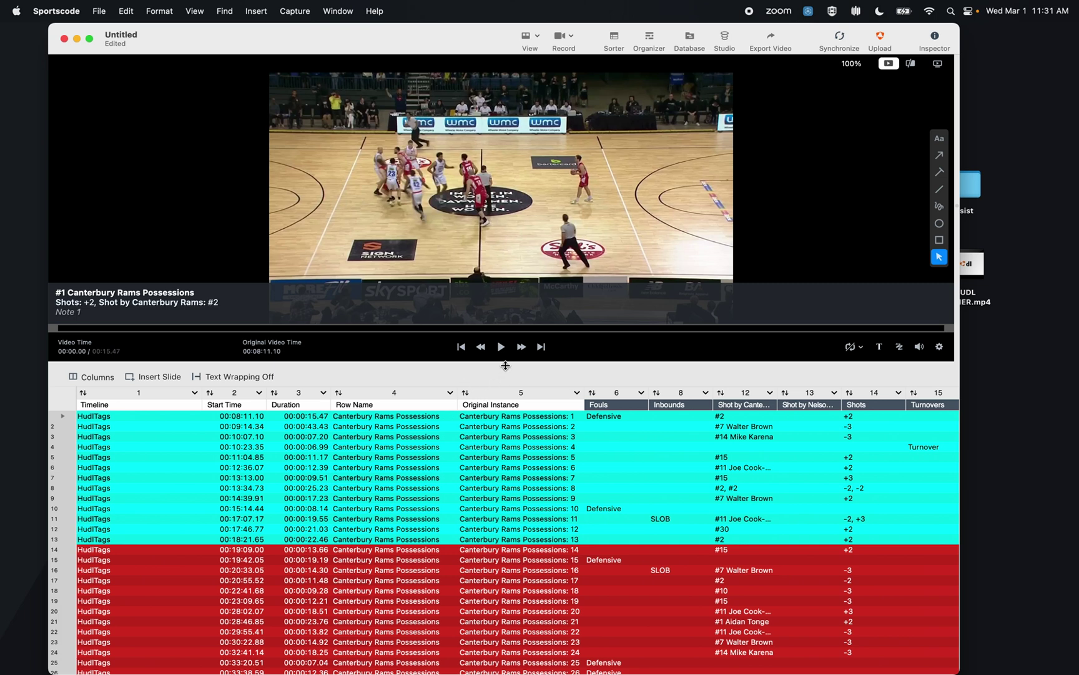
Drag the HUDL SORTER VIDEO Keynote slide into the playlist three times, accepting each single-slide warning
left_click(897, 664)
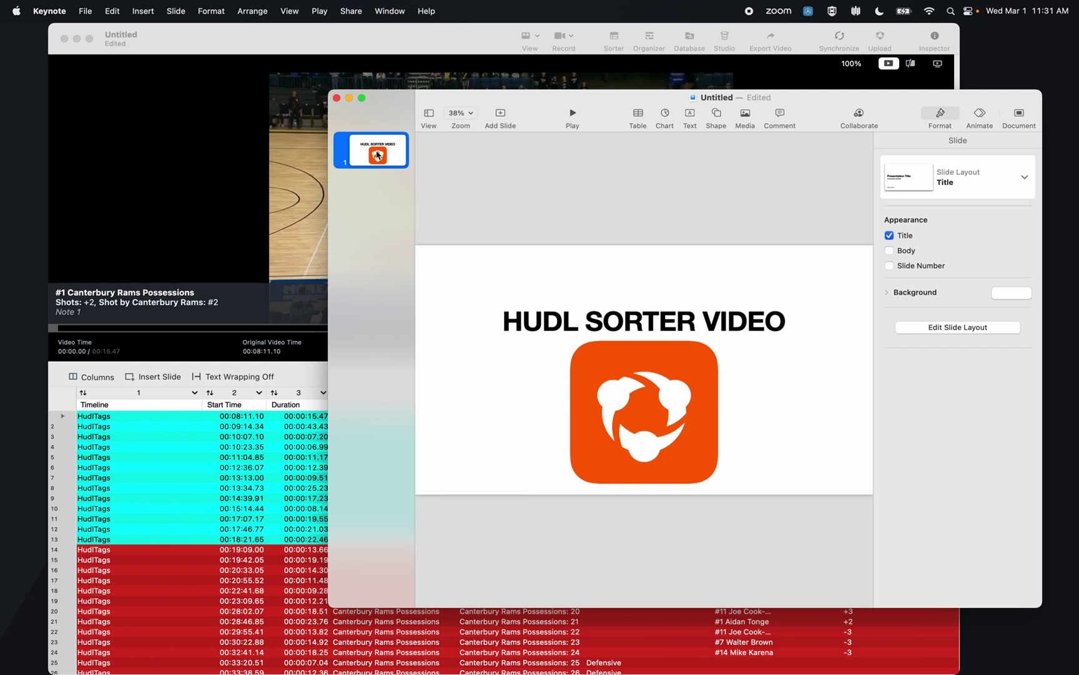
left_click_drag(373, 155, 208, 429)
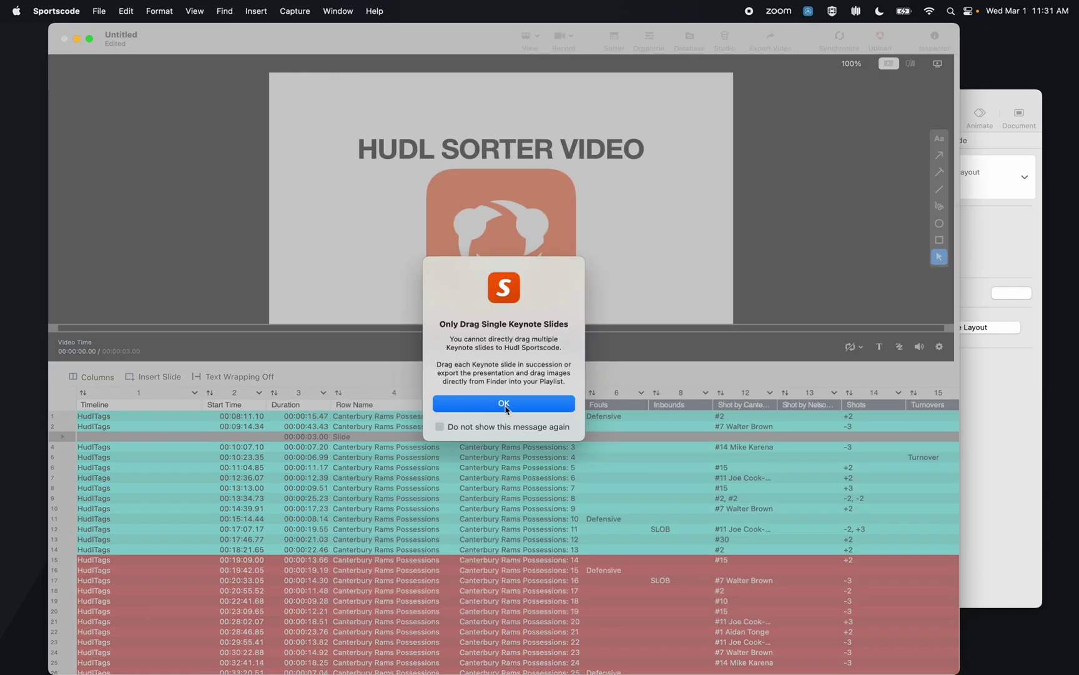
left_click(506, 406)
left_click(1024, 100)
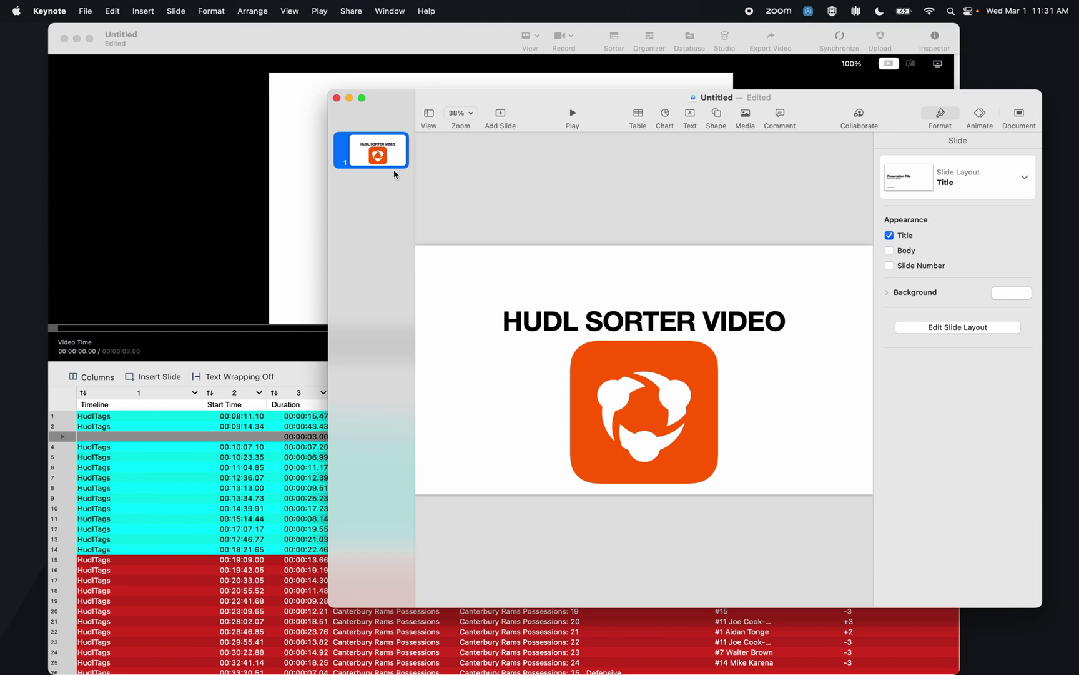
left_click_drag(385, 148, 206, 540)
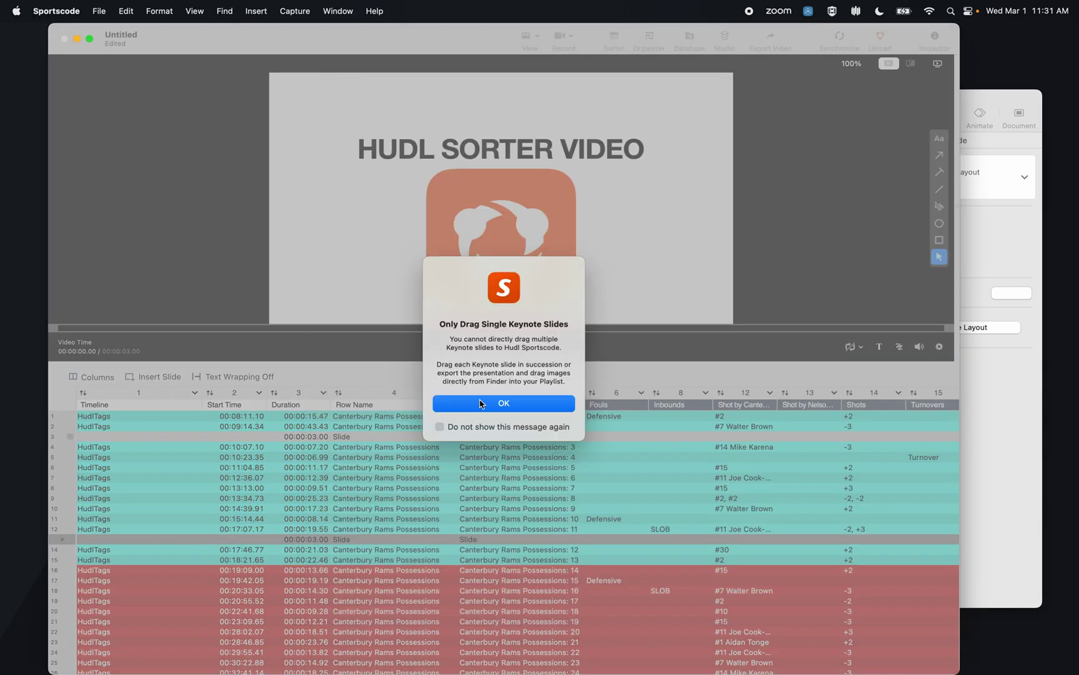
left_click(475, 404)
left_click(998, 95)
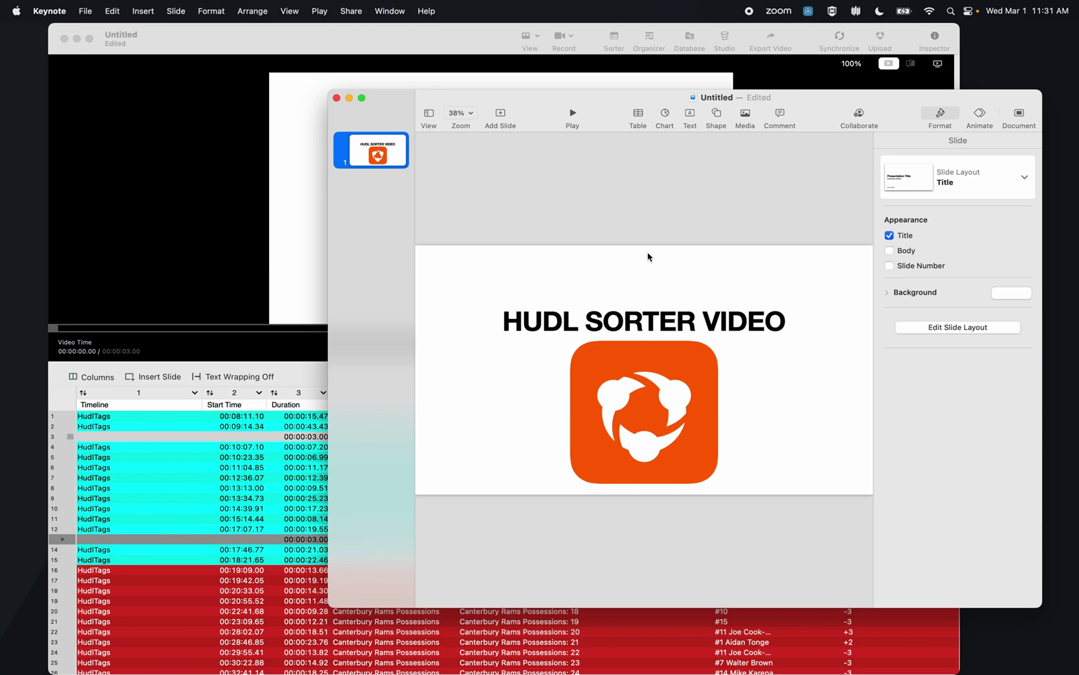
left_click_drag(391, 158, 212, 496)
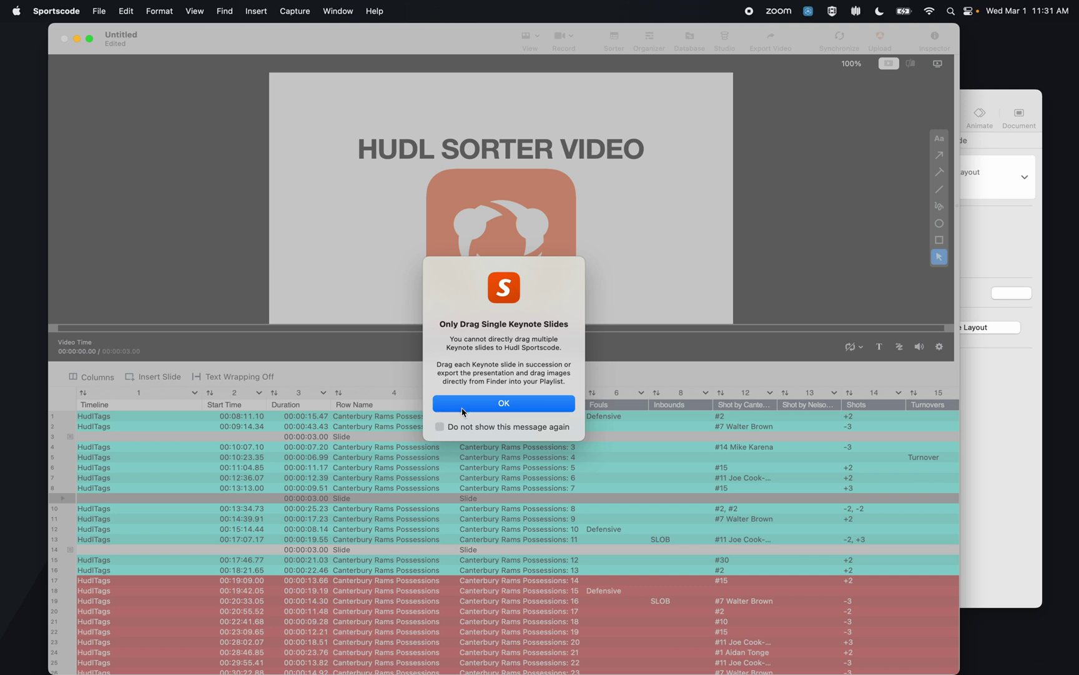
left_click(466, 404)
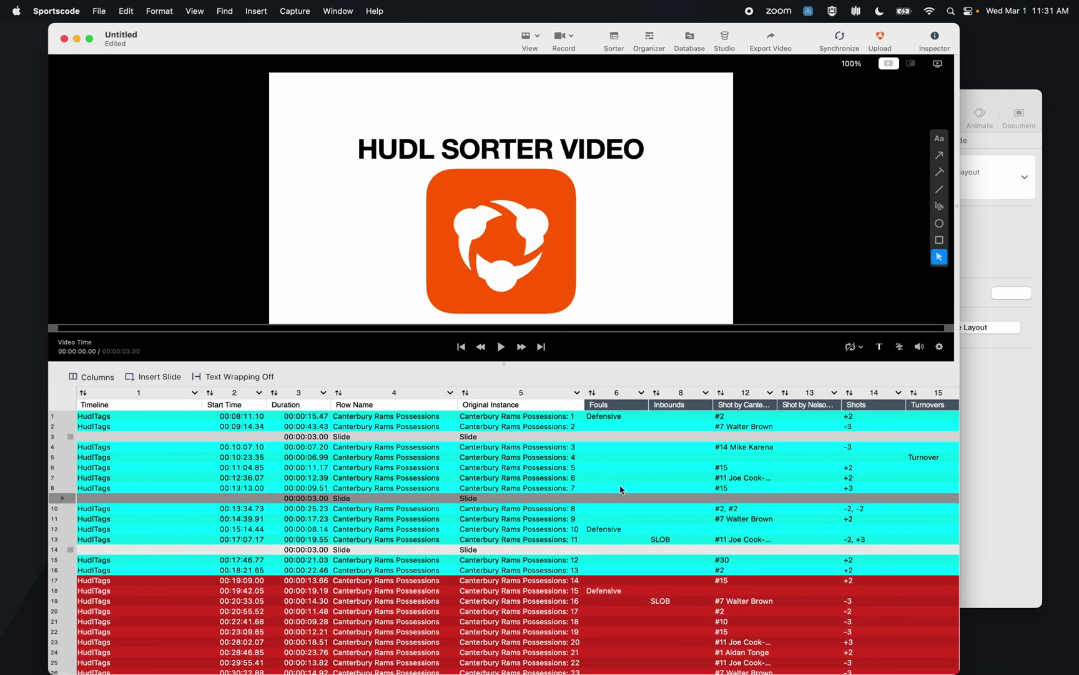
Load clip #1 in an enlarged viewer, seek to about 0:05 and mute it
left_click(62, 416)
left_click_drag(510, 362, 494, 492)
left_click(363, 454)
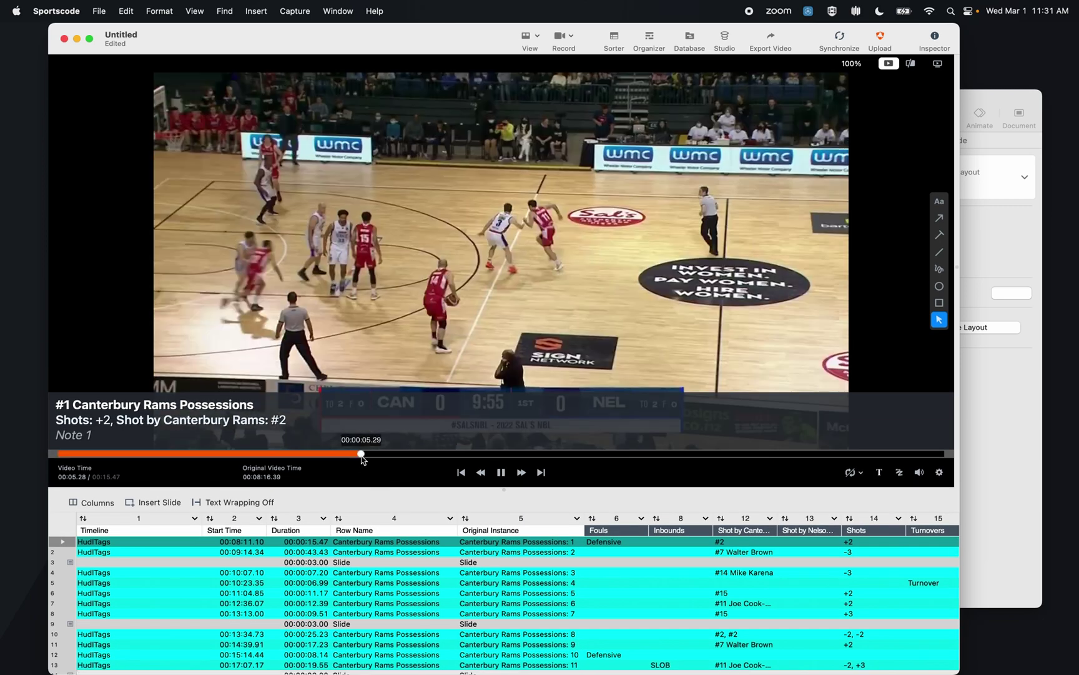
left_click(918, 472)
Draw a yellow arrow, a freehand loop, a circle and a text label on the video
left_click(938, 218)
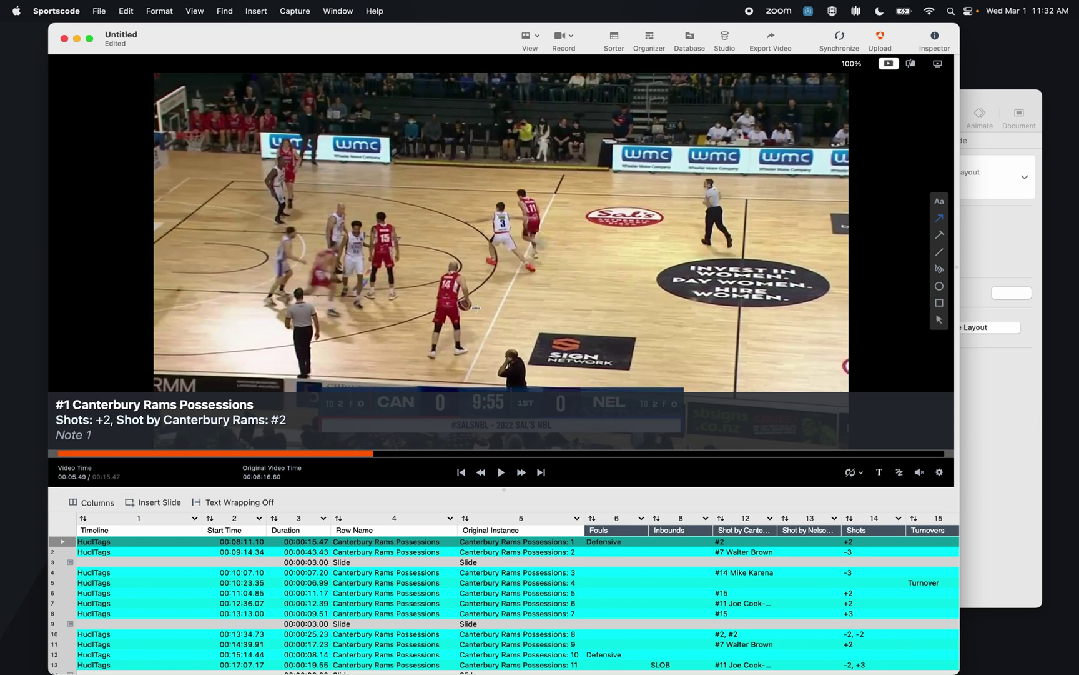
left_click_drag(477, 308, 442, 180)
left_click(939, 268)
mouse_move(350, 236)
left_mouse_down()
mouse_move(398, 250)
mouse_move(337, 209)
left_mouse_up()
left_click(939, 286)
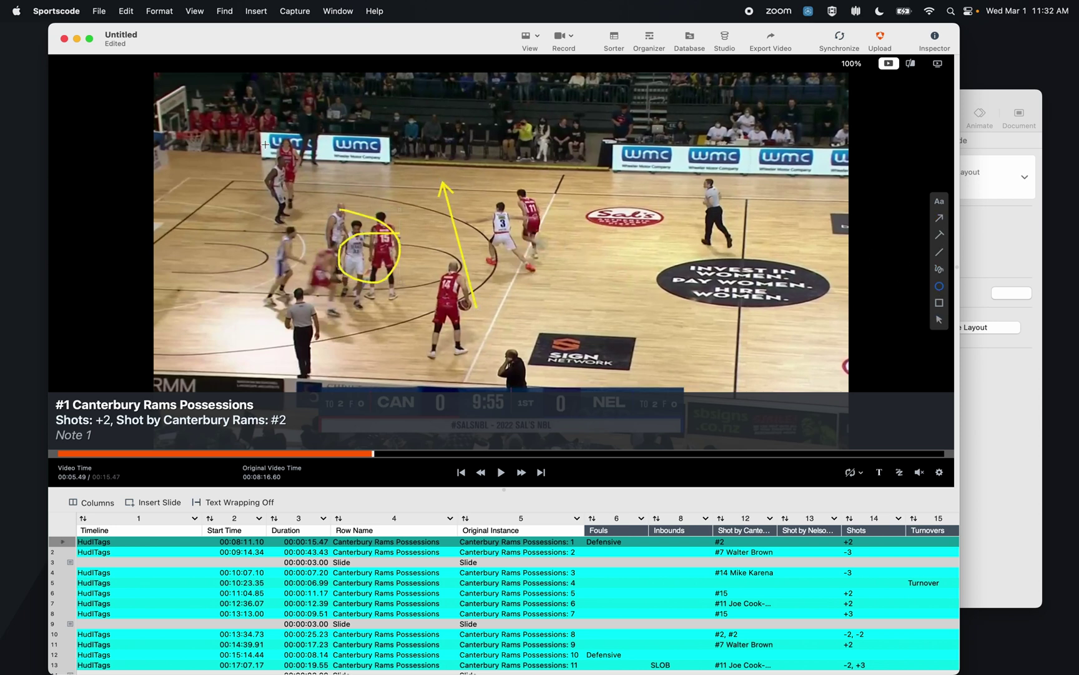
left_click_drag(310, 129, 254, 188)
left_click(938, 201)
left_click(600, 187)
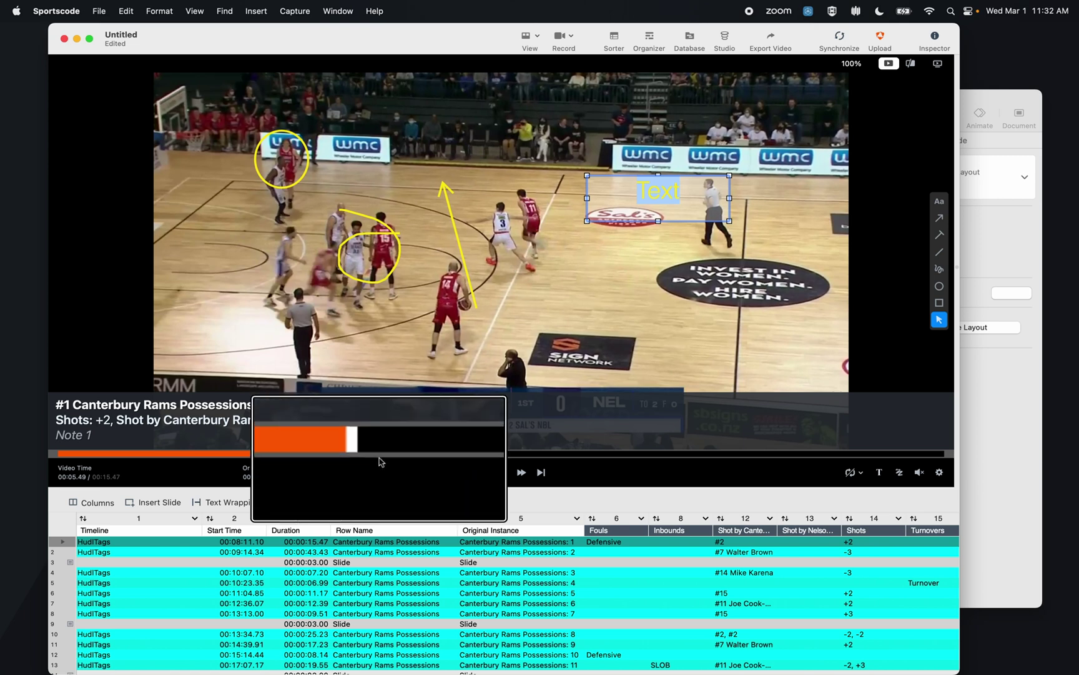
left_click(345, 456)
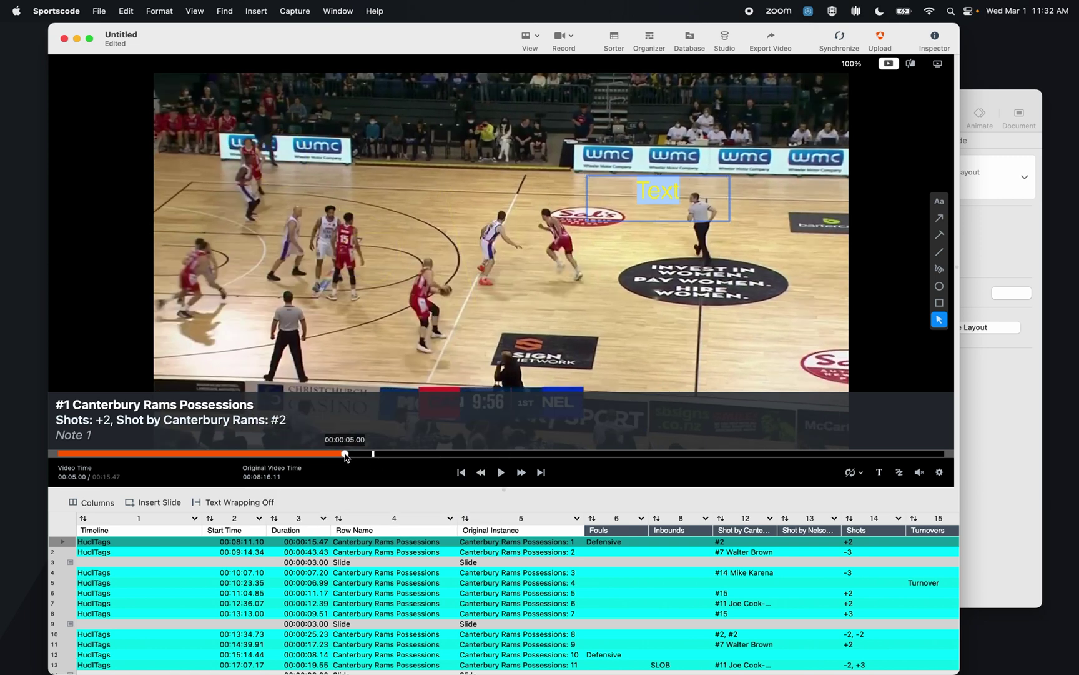
Play the clip through its drawings, pause, and bring up the Save dialog with Cmd+S
key("space")
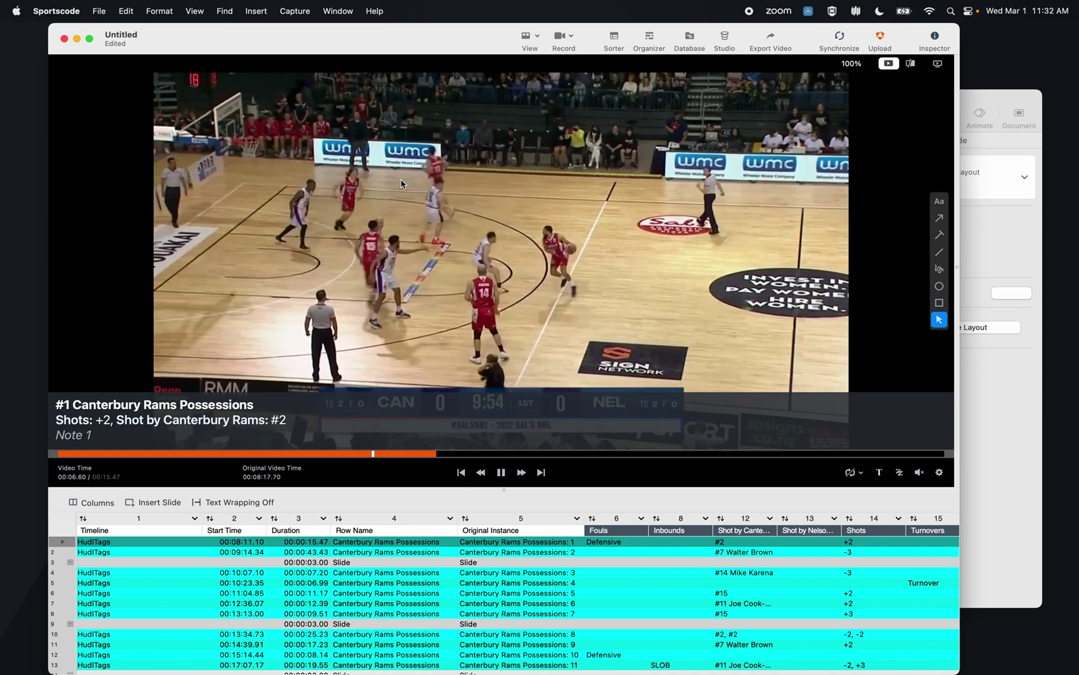
key("space")
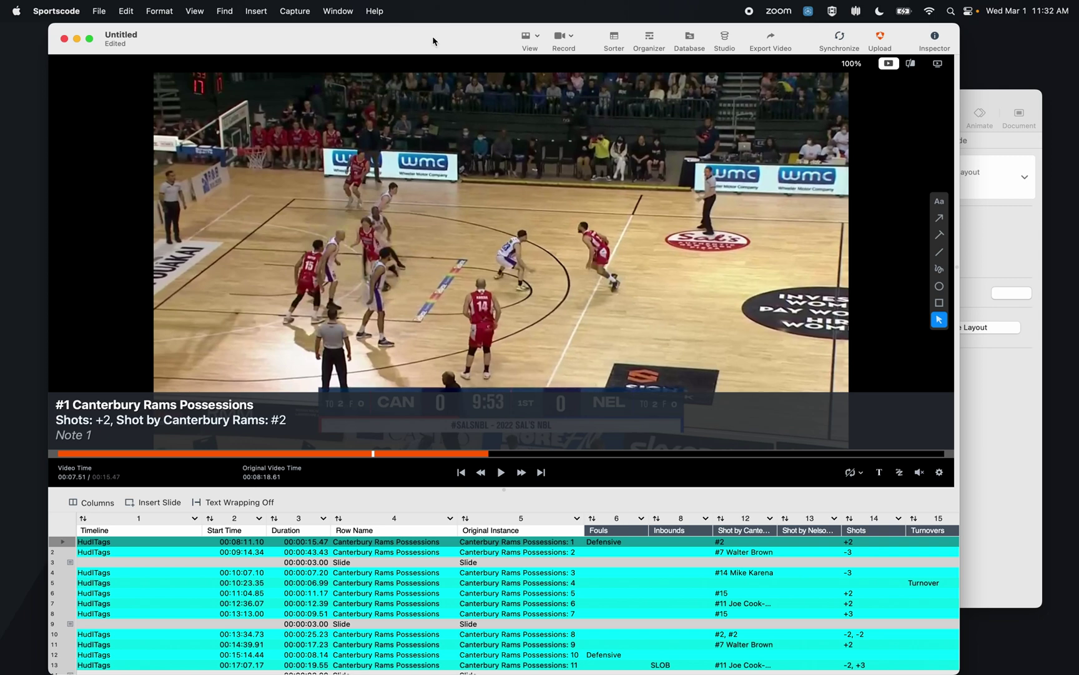
key("super+s")
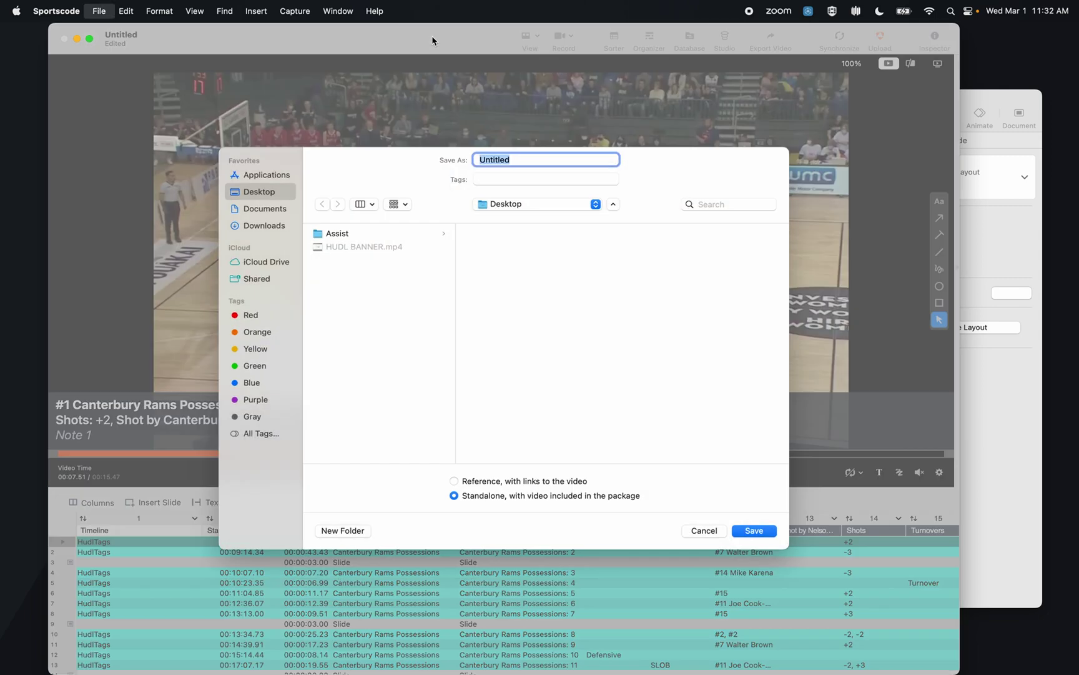
Save the playlist to the Desktop as 'Standalone' with the video included in the package
left_click(455, 483)
left_click(454, 496)
left_click(454, 482)
left_click(455, 497)
type("Standalone")
key("Return")
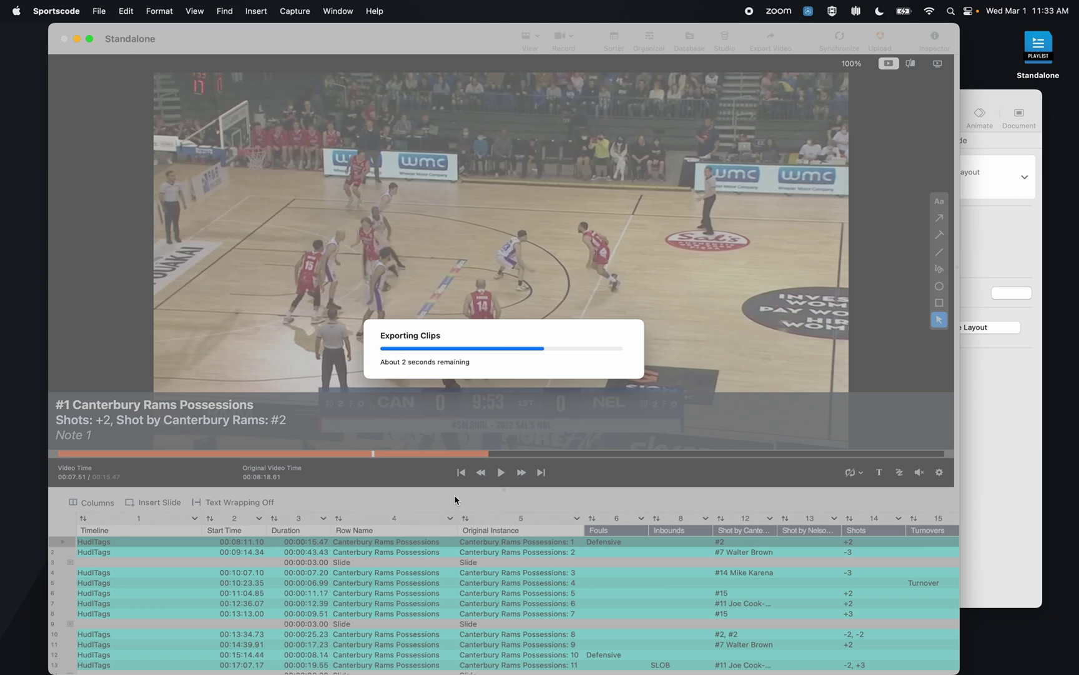
Minimise the Keynote presentation and shift the Standalone playlist window left to expose the desktop
left_click(989, 98)
left_click_drag(988, 98, 378, 102)
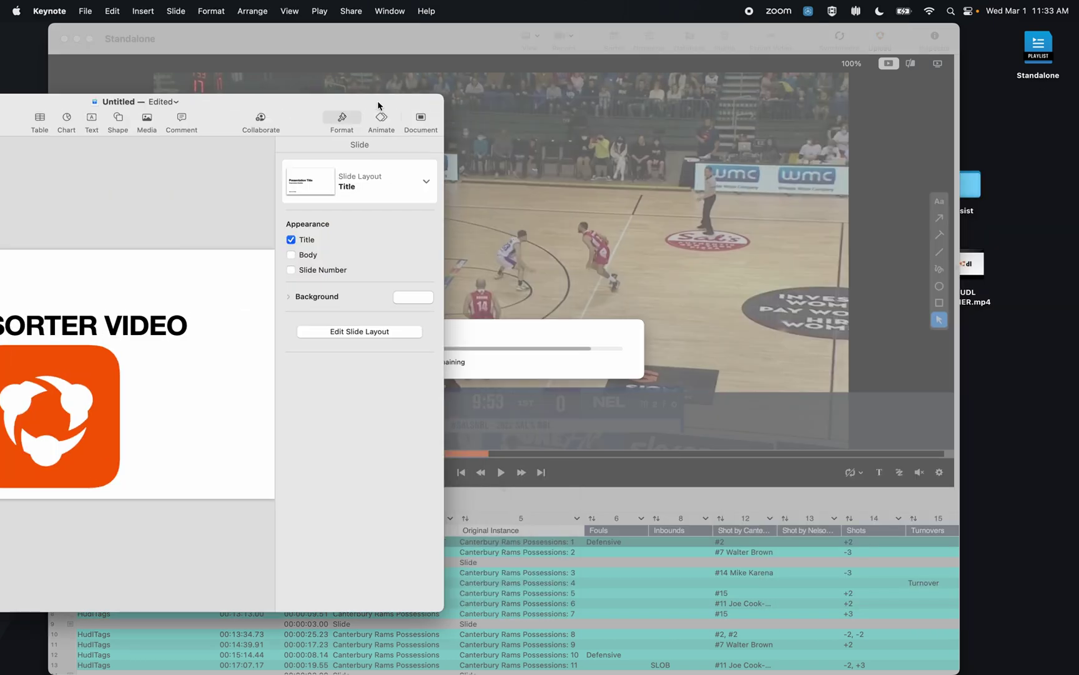
left_click_drag(312, 103, 747, 100)
left_click(202, 101)
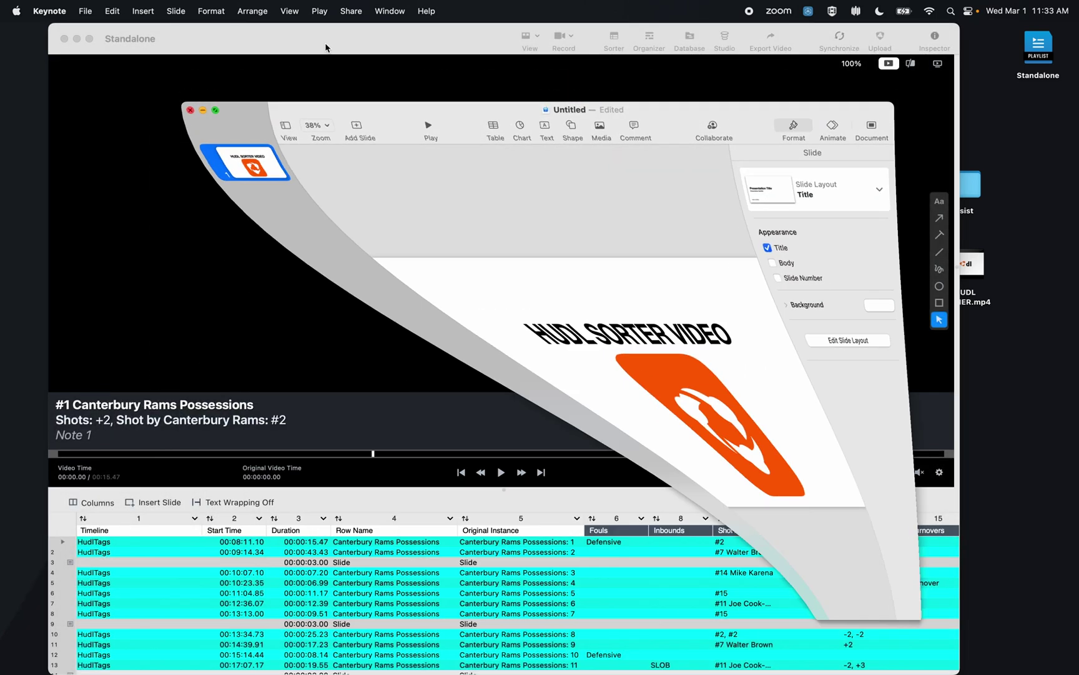
left_click_drag(409, 31, 388, 32)
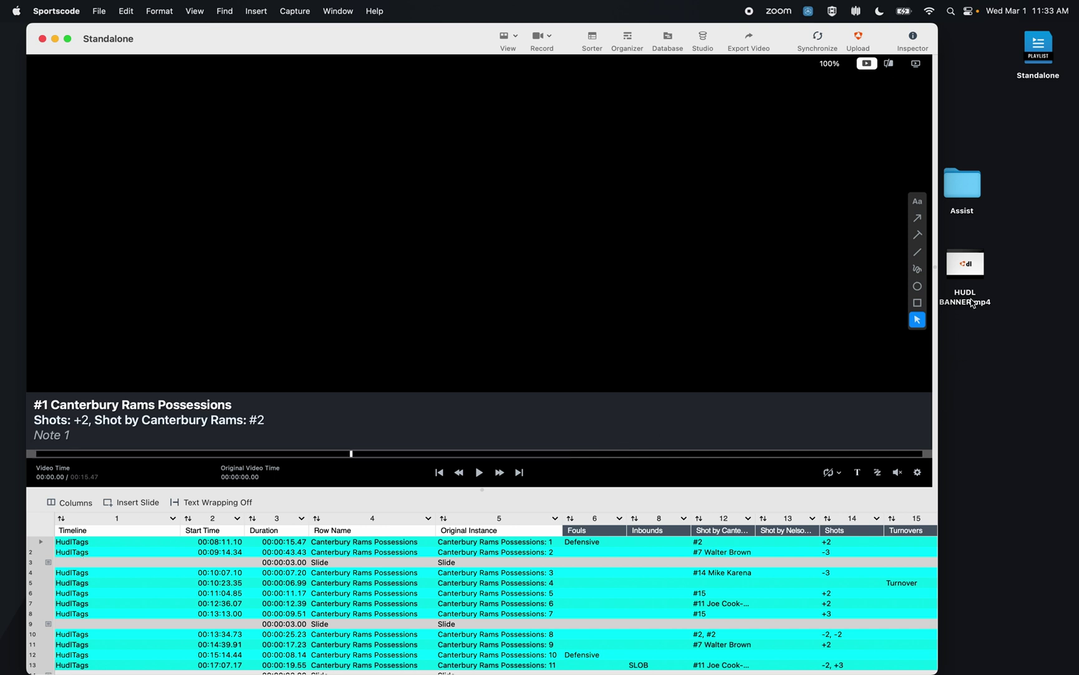
Drag HUDL BANNER.mp4 into the Sorter below row 1 and below row 7, previewing the banner
left_click_drag(973, 304, 996, 314)
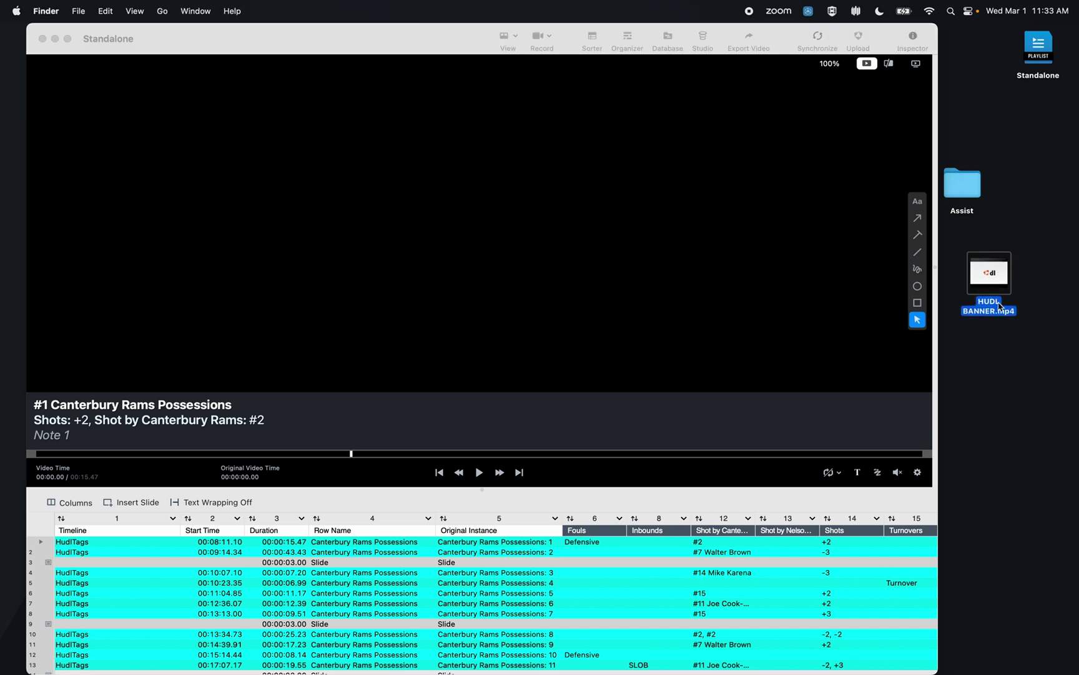
left_click_drag(1000, 307, 333, 551)
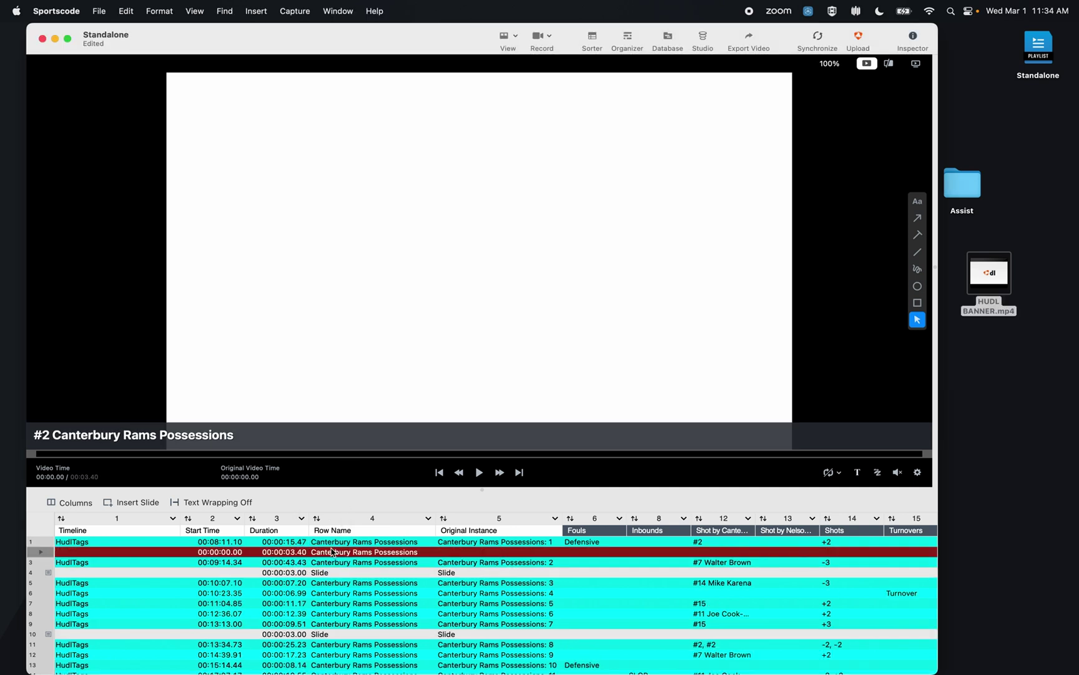
key("space")
key("space")
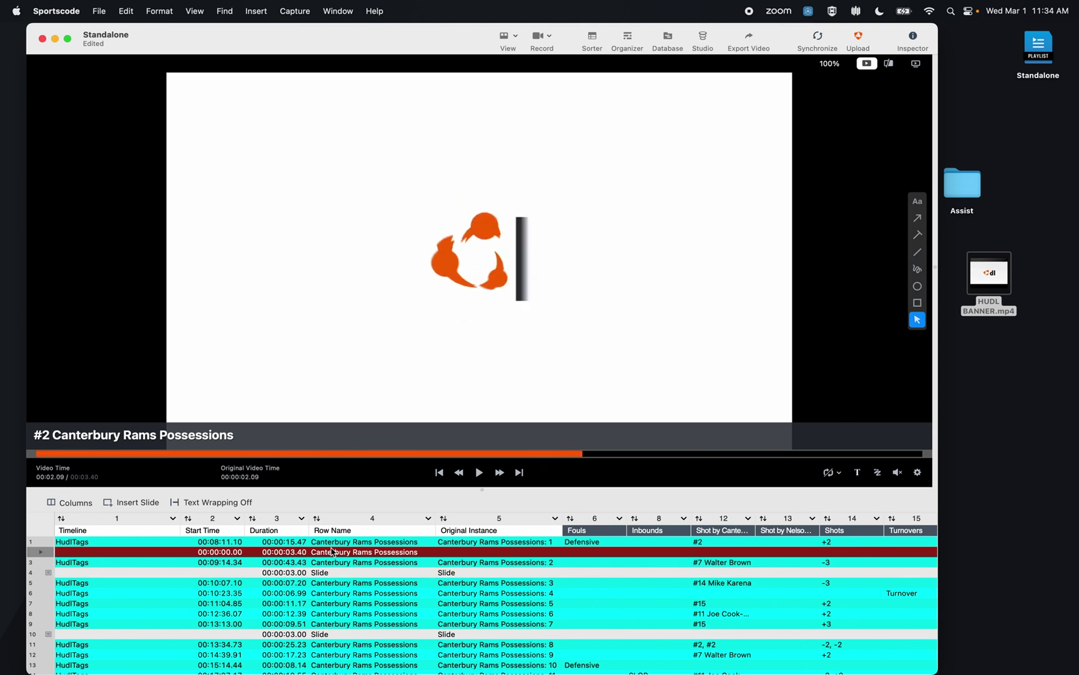
left_click_drag(486, 488, 487, 404)
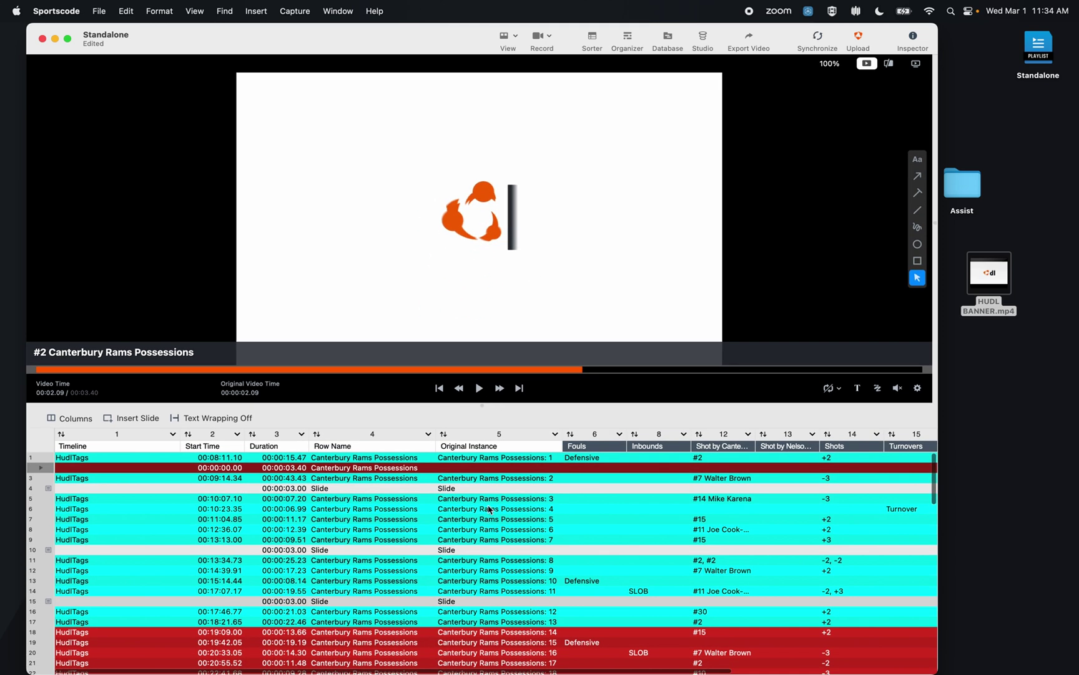
left_click_drag(989, 281, 466, 522)
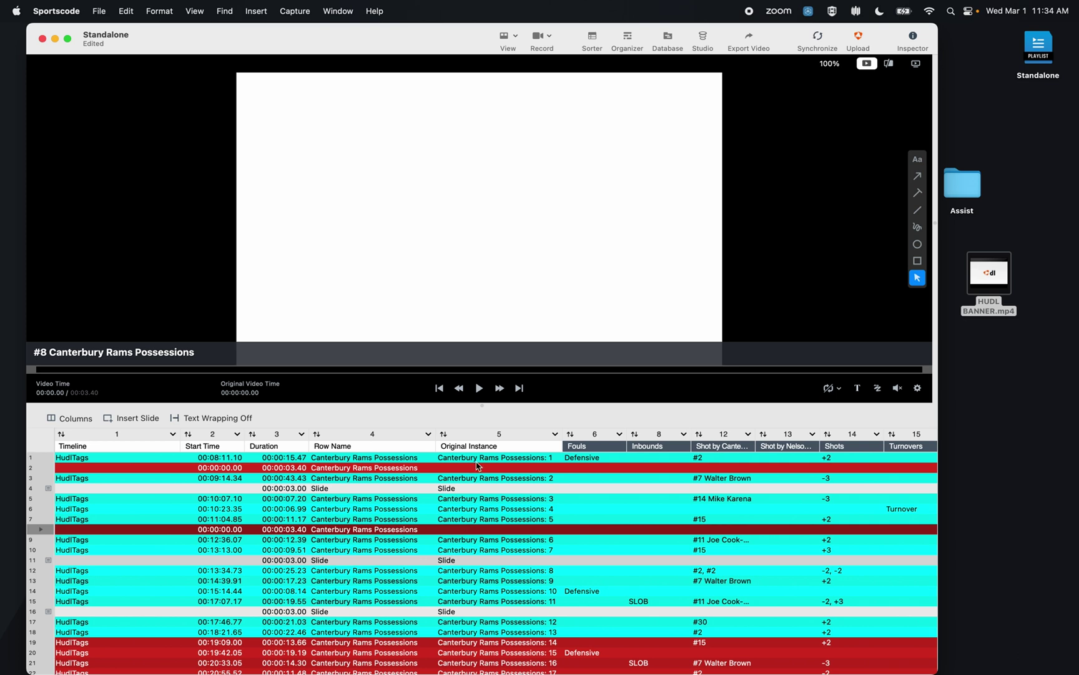
left_click_drag(482, 406, 483, 458)
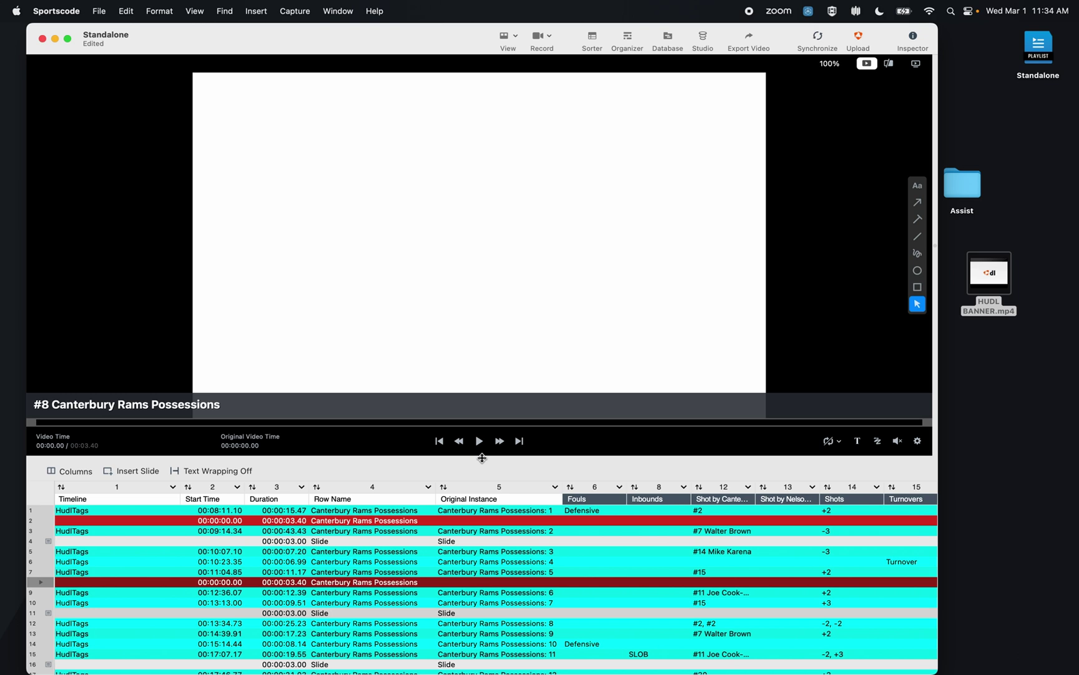
left_click(751, 39)
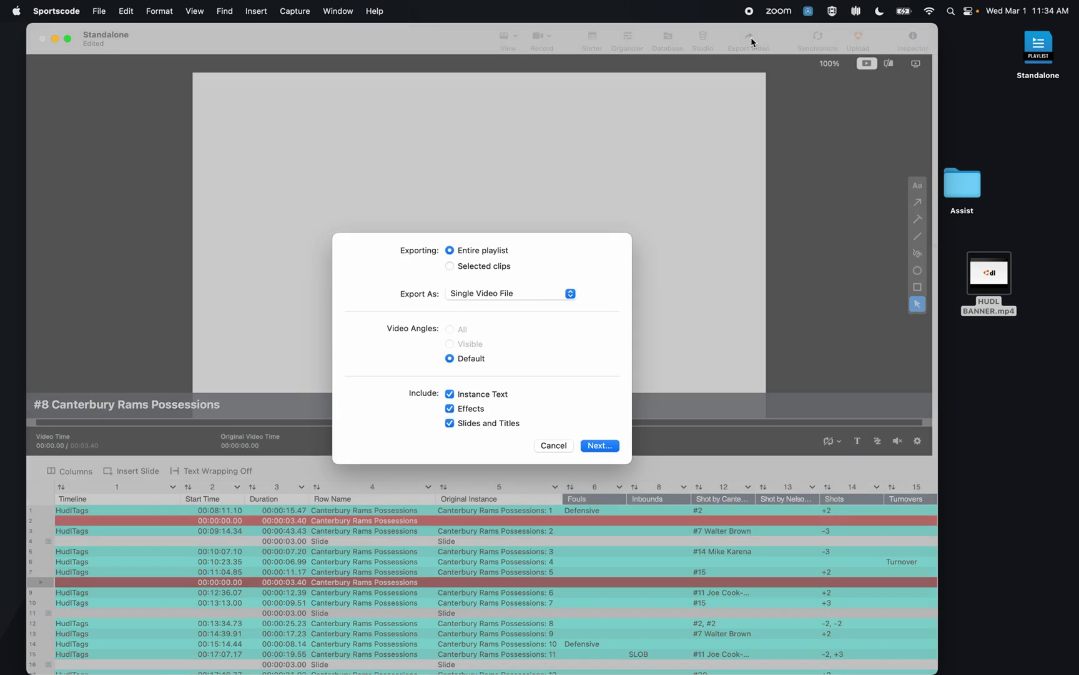
left_click(536, 298)
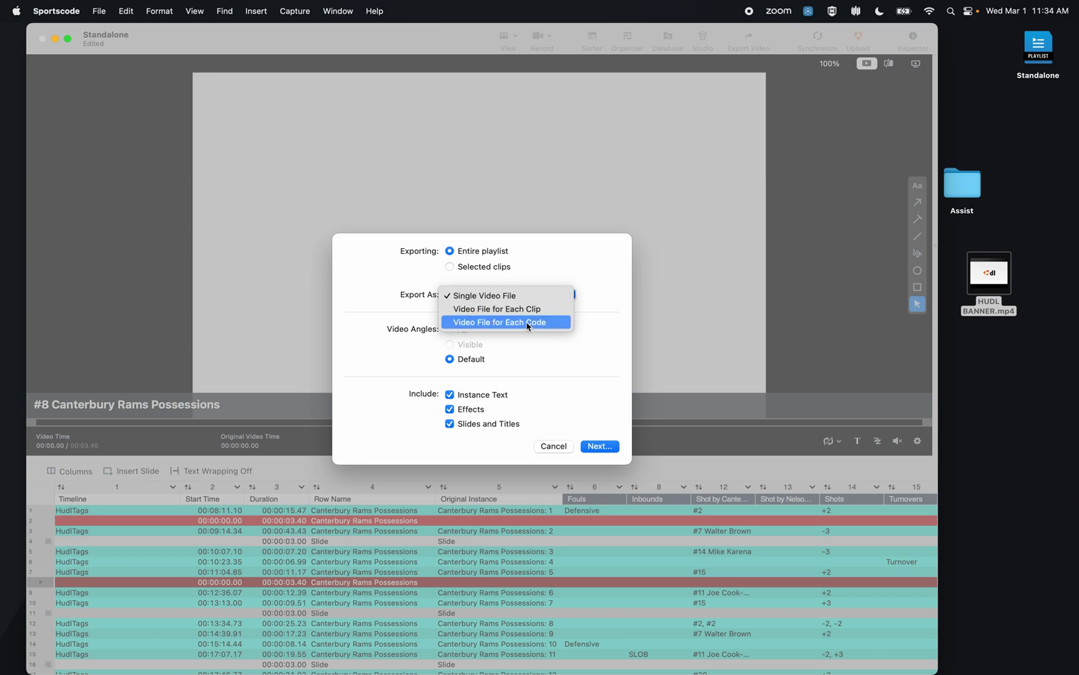
left_click(513, 383)
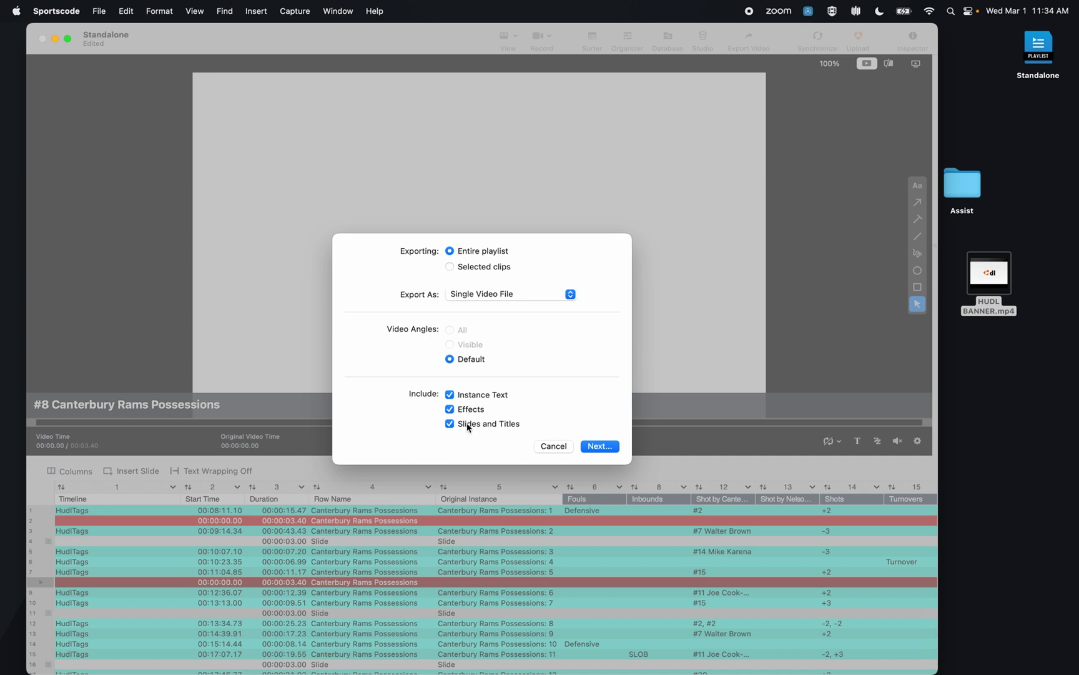
left_click(553, 447)
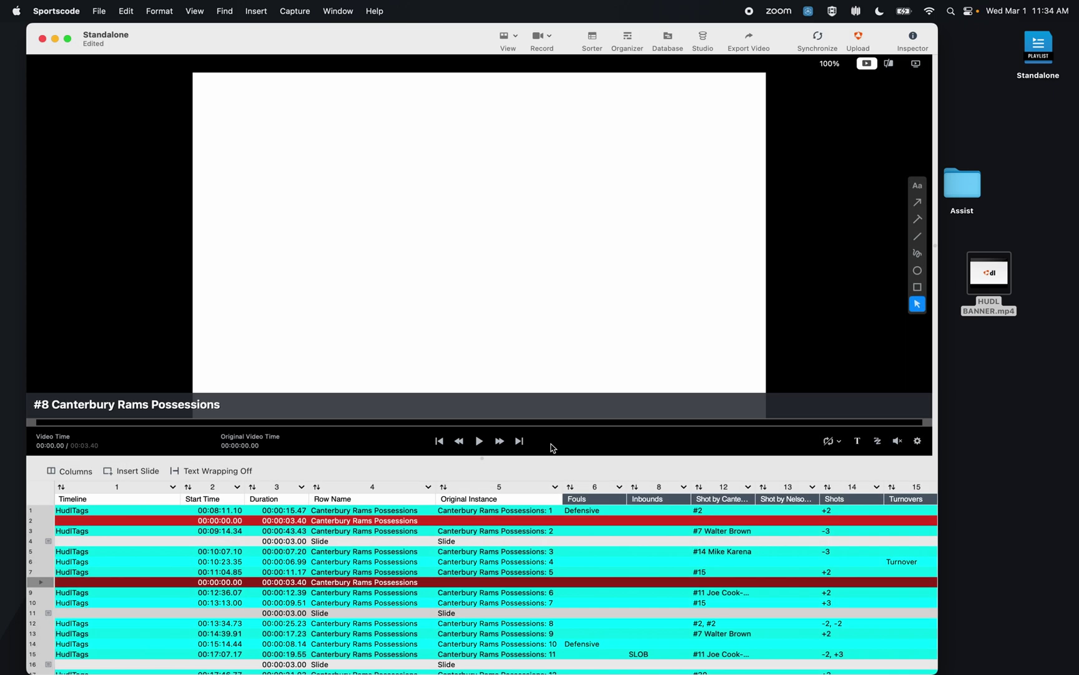
left_click(860, 39)
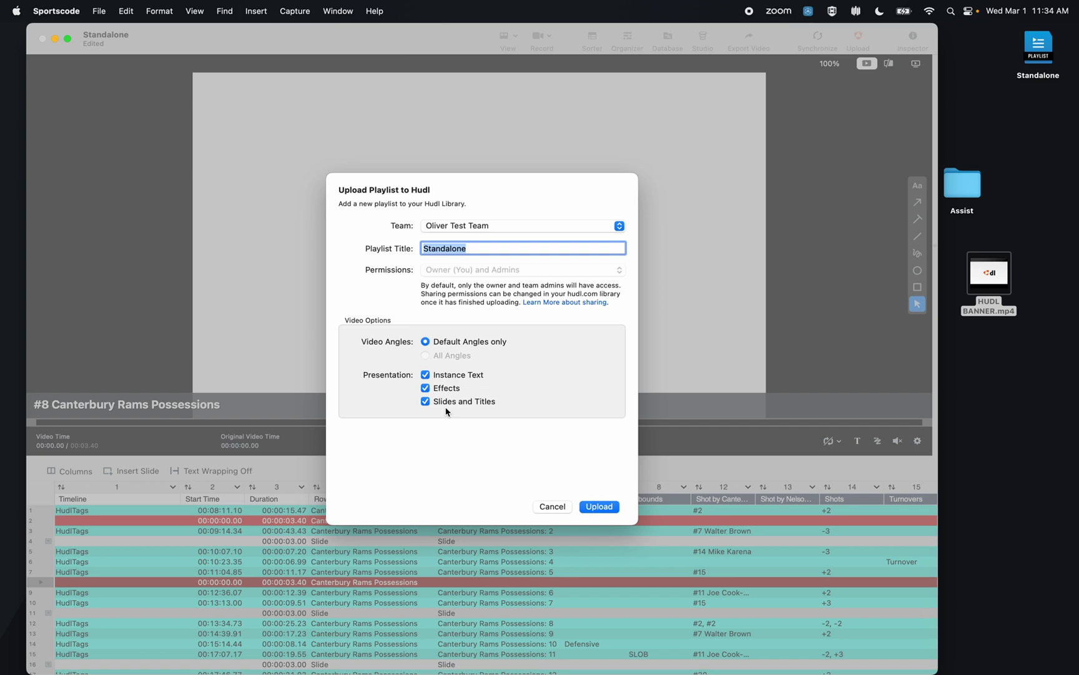
left_click(552, 507)
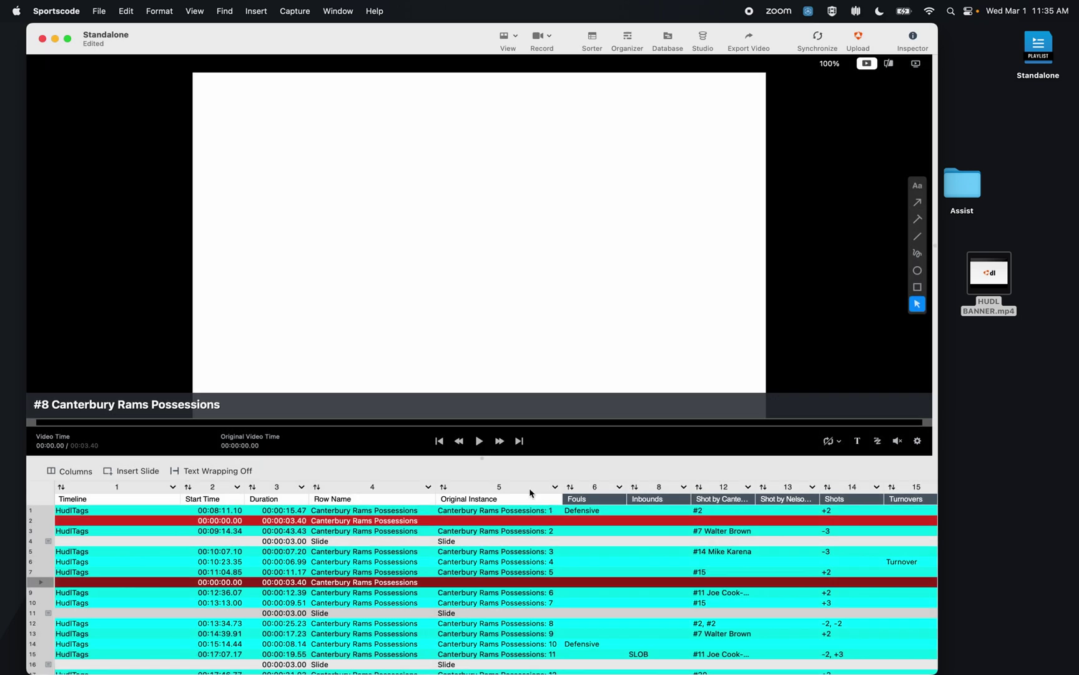